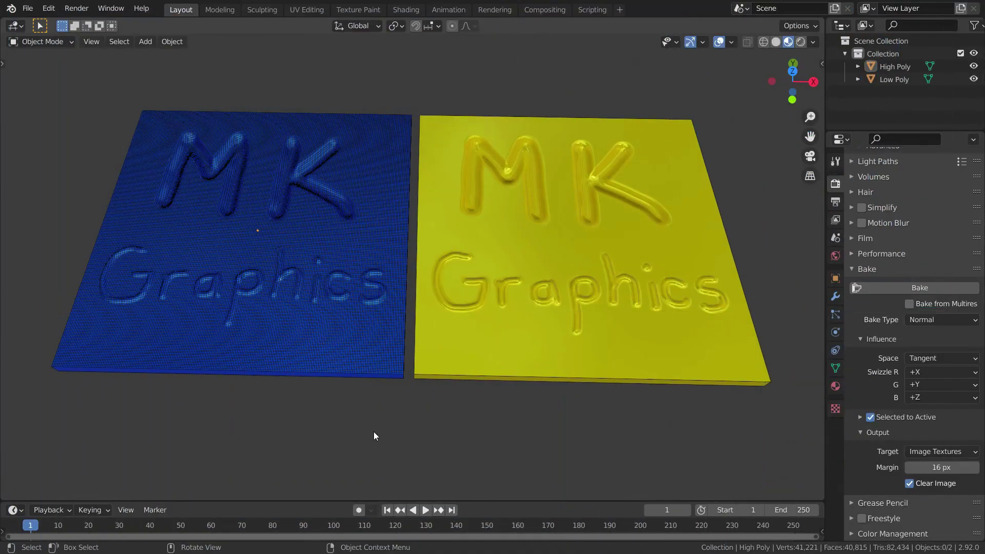
# - Orbit and zoom around the two existing slabs to inspect the High Poly lettering up close
pyautogui.moveTo(444, 242); pyautogui.dragTo(416, 296, button='middle')
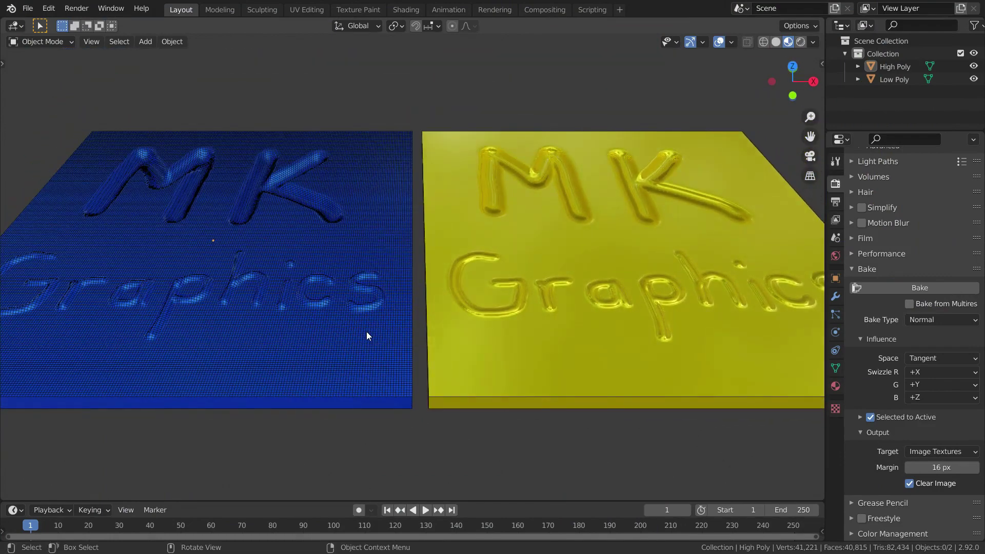
pyautogui.scroll(6, 399, 343)
pyautogui.moveTo(400, 343); pyautogui.dragTo(419, 312, button='middle')
pyautogui.click(387, 327)
pyautogui.scroll(-3, 417, 315)
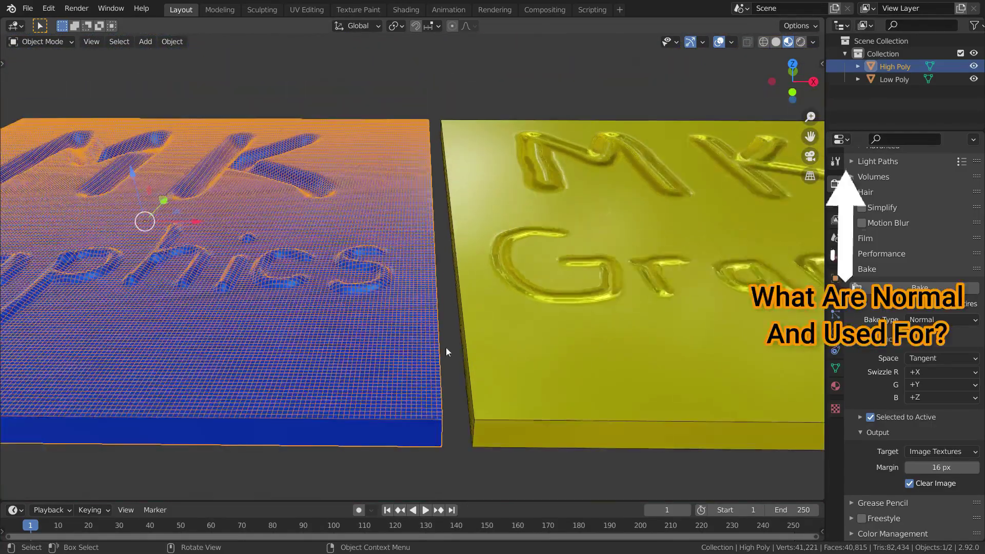
pyautogui.moveTo(452, 322); pyautogui.dragTo(492, 294, button='middle')
pyautogui.scroll(5, 434, 256)
pyautogui.scroll(3, 501, 269)
pyautogui.scroll(-4, 500, 269)
pyautogui.scroll(-4, 408, 296)
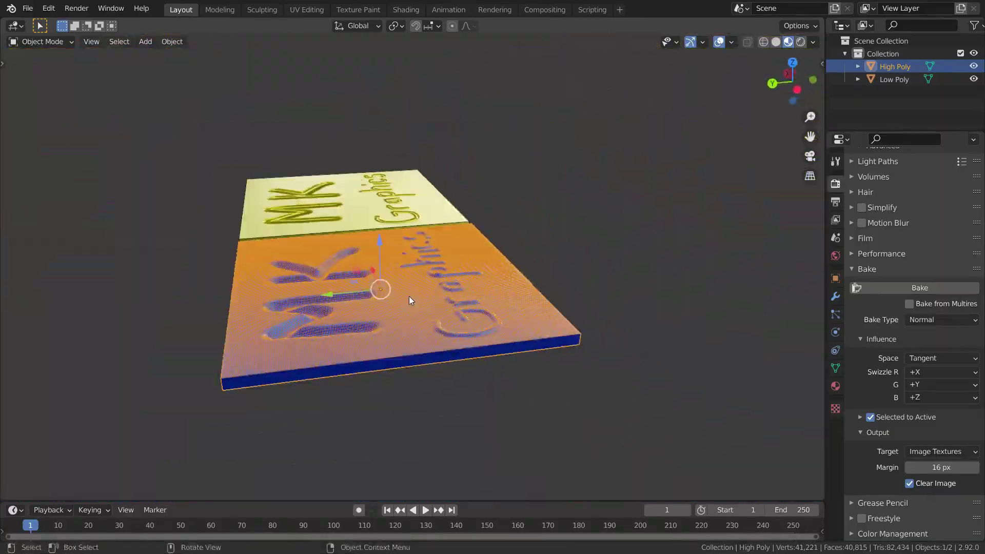
pyautogui.scroll(5, 352, 294)
pyautogui.moveTo(353, 294); pyautogui.dragTo(451, 249, button='middle')
pyautogui.scroll(-2, 481, 223)
pyautogui.scroll(-2, 685, 268)
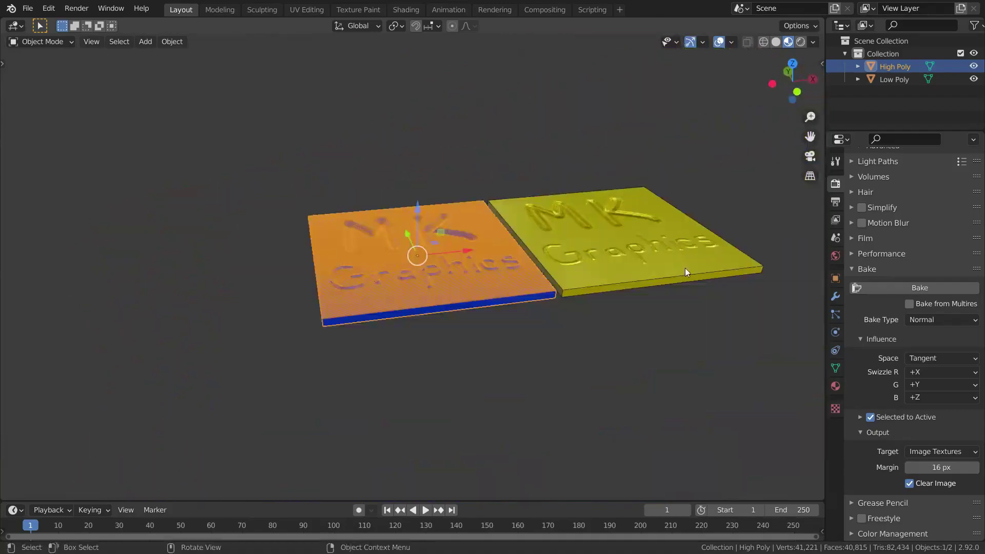
pyautogui.scroll(3, 685, 268)
pyautogui.moveTo(685, 268); pyautogui.dragTo(579, 291, button='middle')
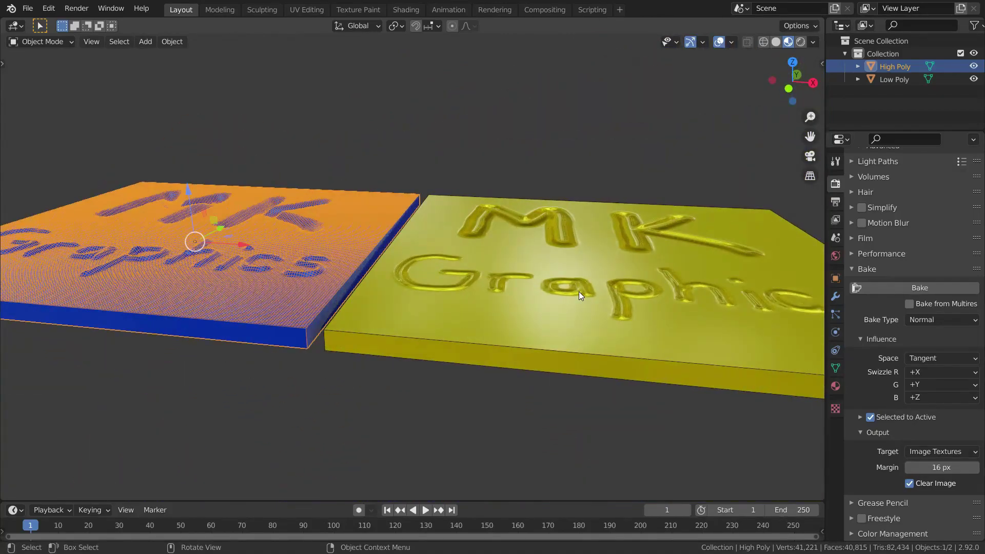
# - Check the slabs in front orthographic view, then re-angle the view and deselect High Poly
pyautogui.press('KP_1')
pyautogui.scroll(4, 367, 189)
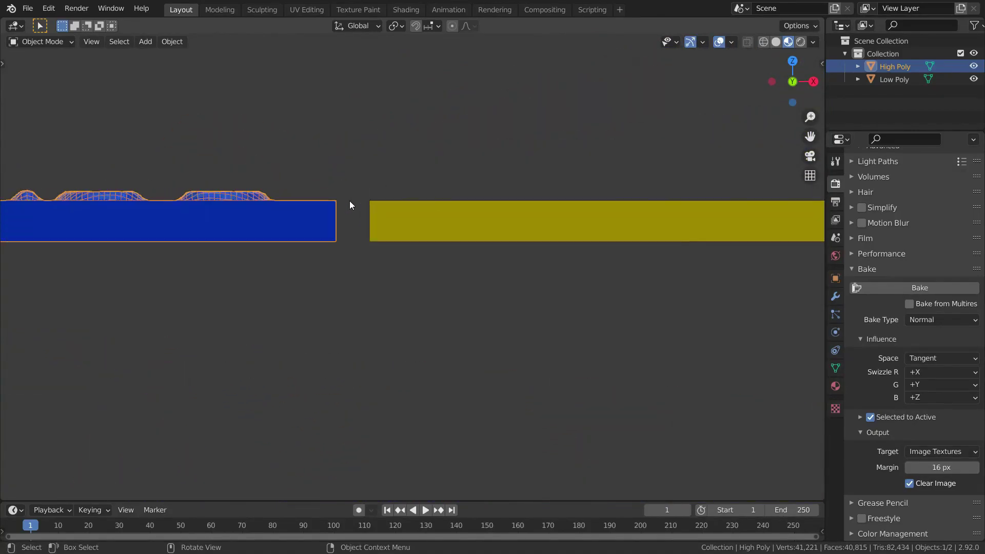
pyautogui.scroll(3, 350, 203)
pyautogui.keyDown('shift'); pyautogui.moveTo(364, 239); pyautogui.dragTo(484, 285, button='middle'); pyautogui.keyUp('shift')
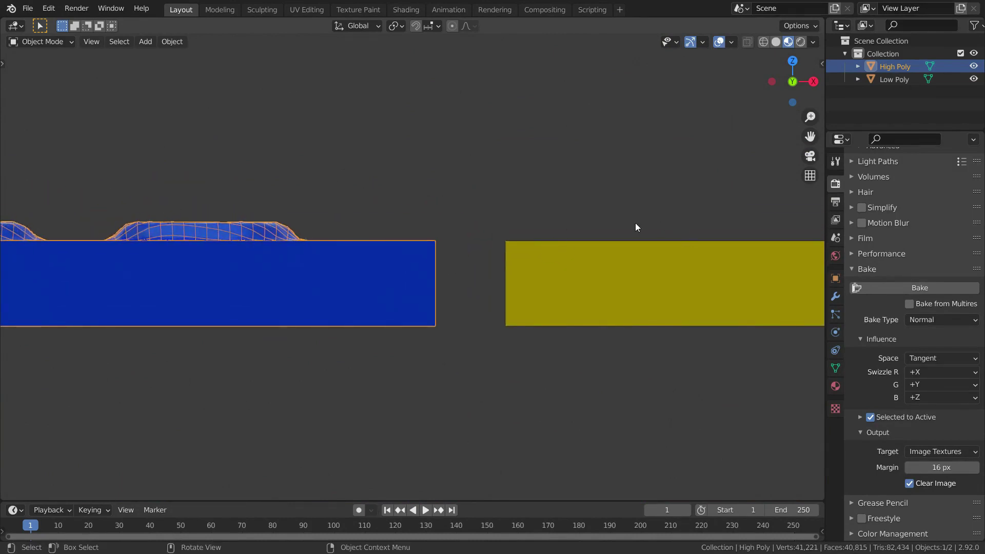
pyautogui.scroll(-10, 471, 272)
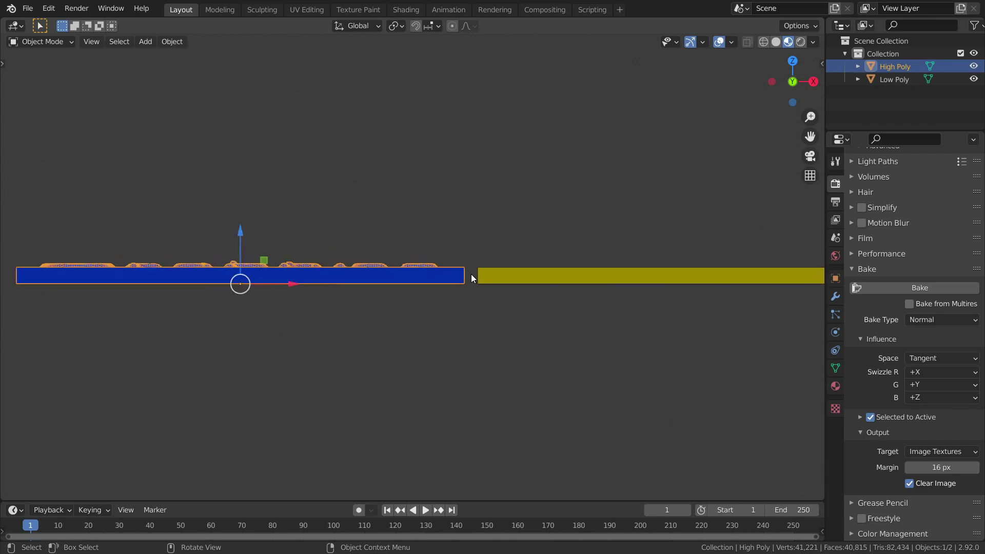
pyautogui.moveTo(472, 278); pyautogui.dragTo(475, 318, button='middle')
pyautogui.scroll(5, 508, 330)
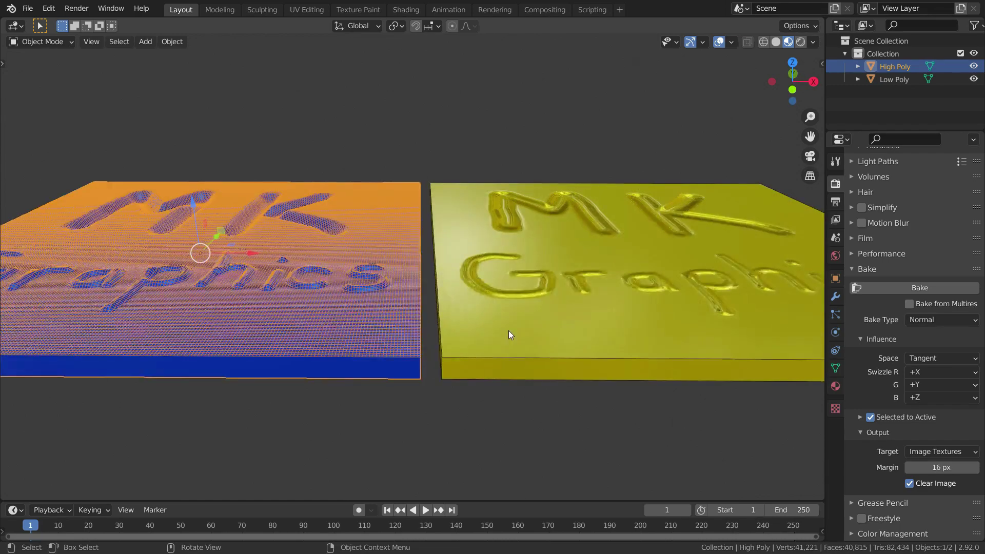
pyautogui.moveTo(410, 304); pyautogui.dragTo(449, 325, button='middle')
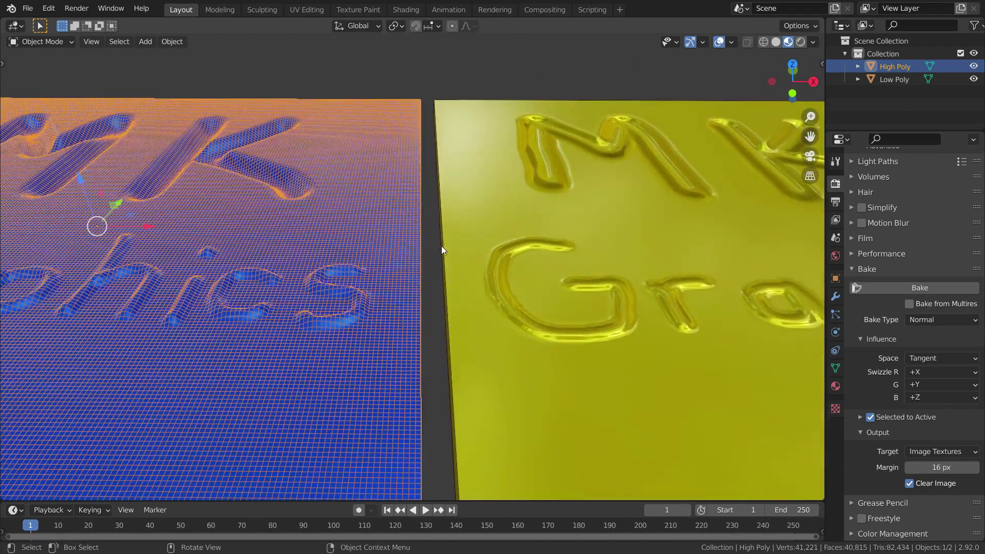
pyautogui.click(432, 252)
pyautogui.scroll(1, 439, 278)
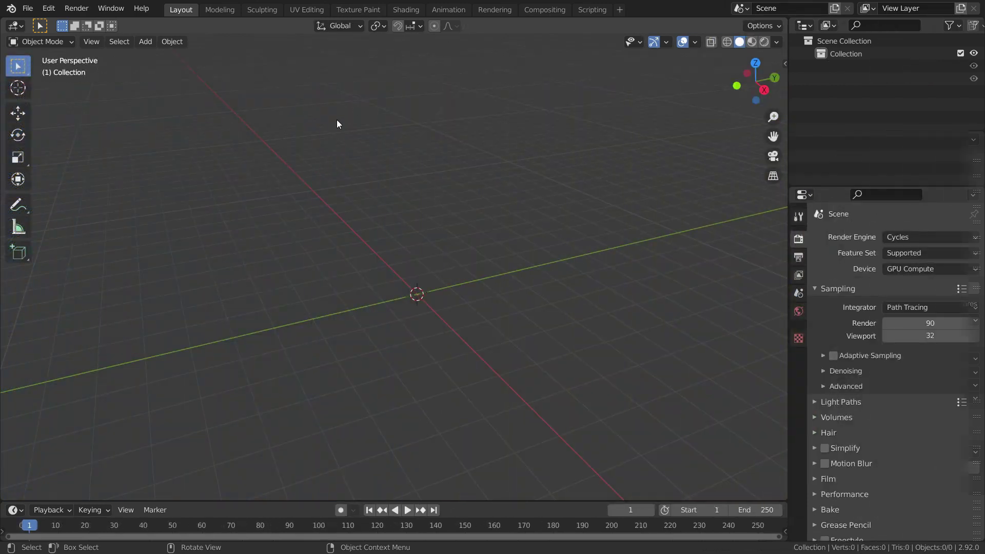
# - Add a plane mesh to the scene
pyautogui.hotkey('shift', 'a')
pyautogui.moveTo(325, 109)
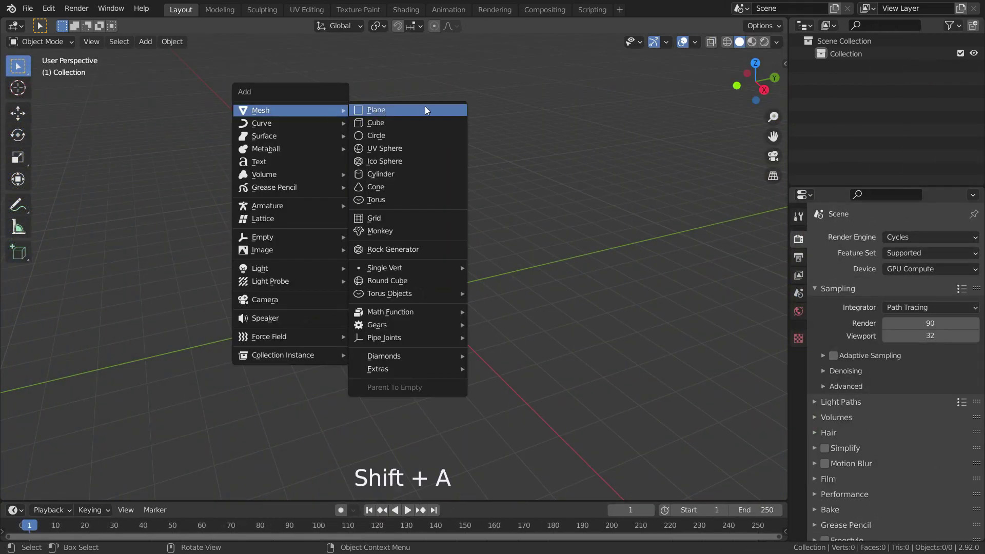
pyautogui.click(396, 109)
pyautogui.scroll(4, 420, 302)
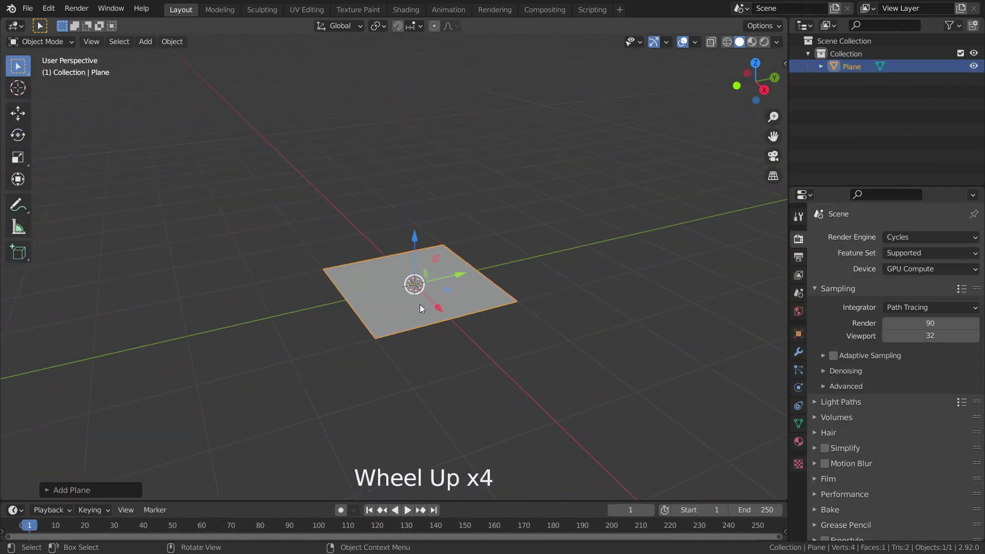
# - Extrude the plane's face upward about 0.067 m into a thin slab
pyautogui.press('Tab')
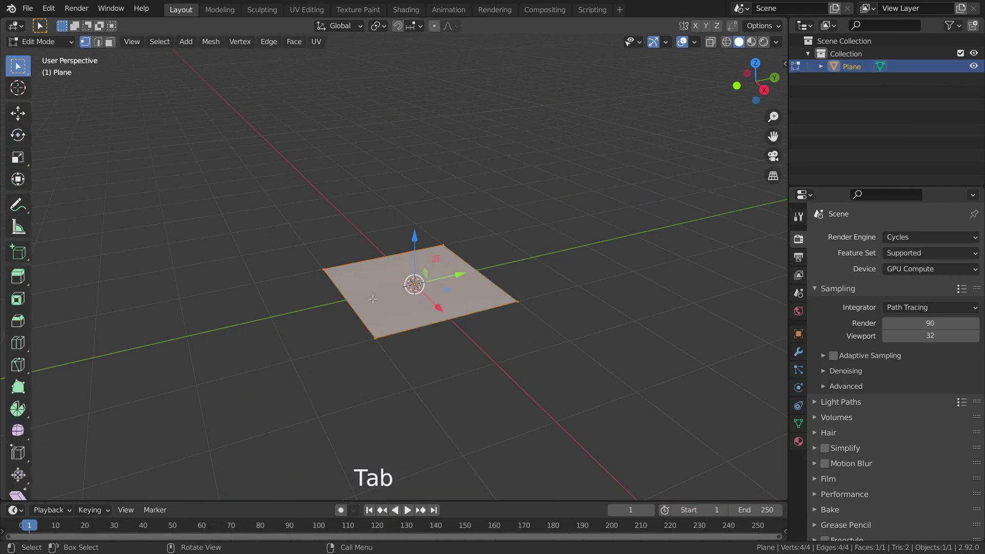
pyautogui.scroll(1, 373, 298)
pyautogui.press('e')
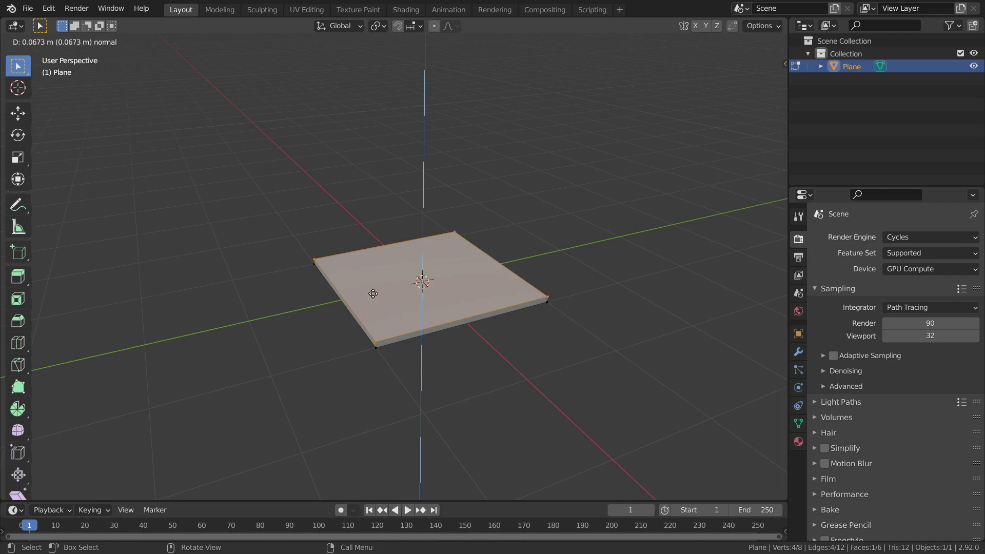
pyautogui.click(373, 293)
pyautogui.scroll(2, 373, 295)
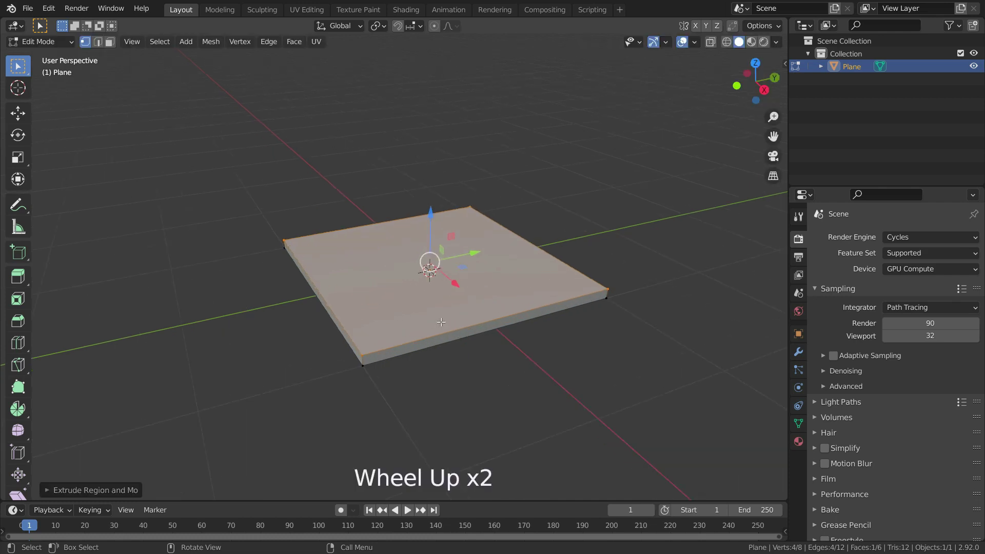
pyautogui.moveTo(373, 295); pyautogui.dragTo(453, 314, button='middle')
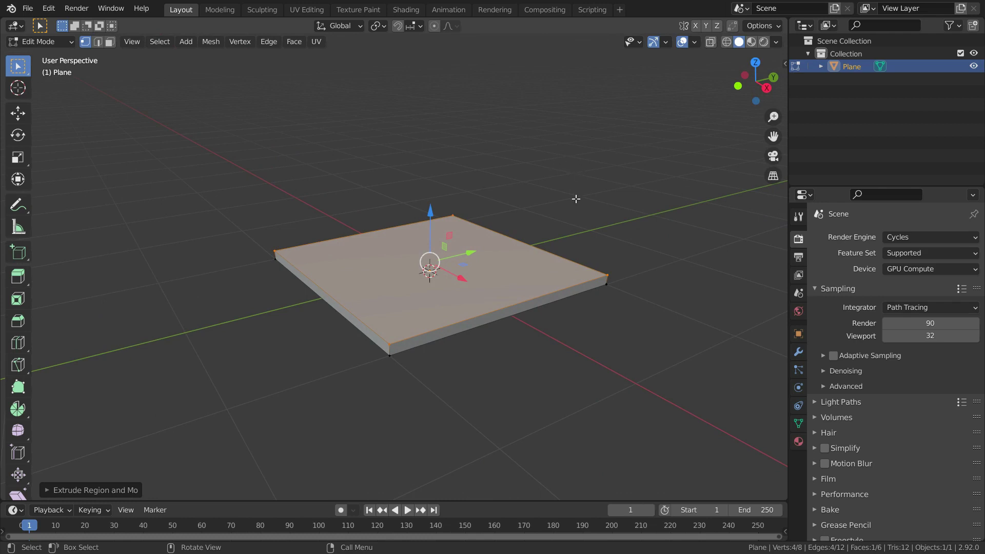
# - Duplicate the slab in place as Plane.001, trying it beside the original before undoing the move
pyautogui.press('Tab')
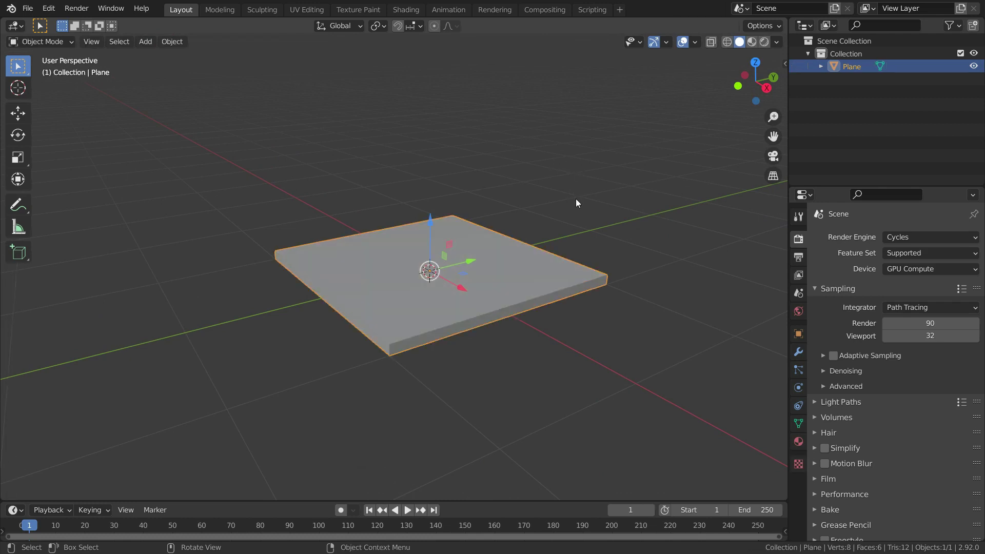
pyautogui.hotkey('shift', 'd')
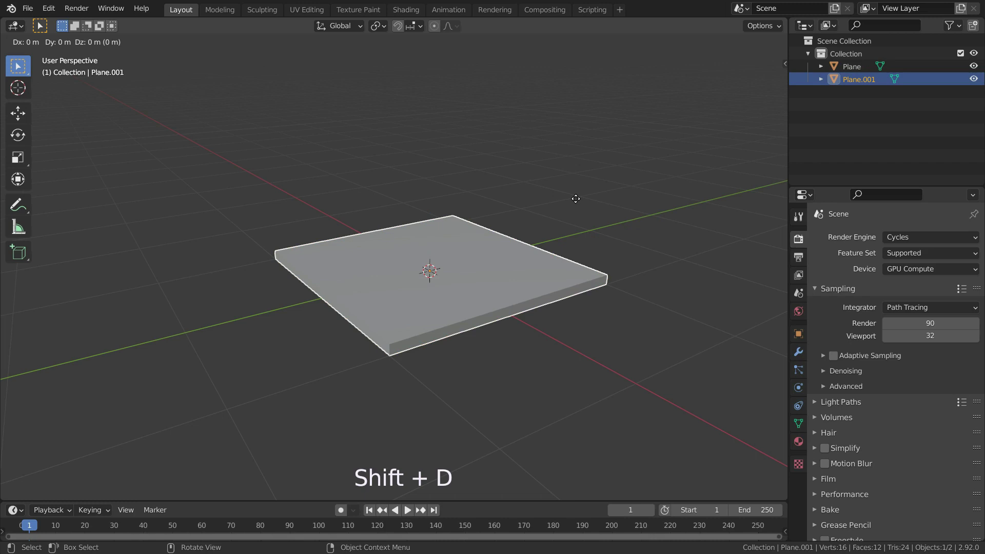
pyautogui.rightClick(575, 198)
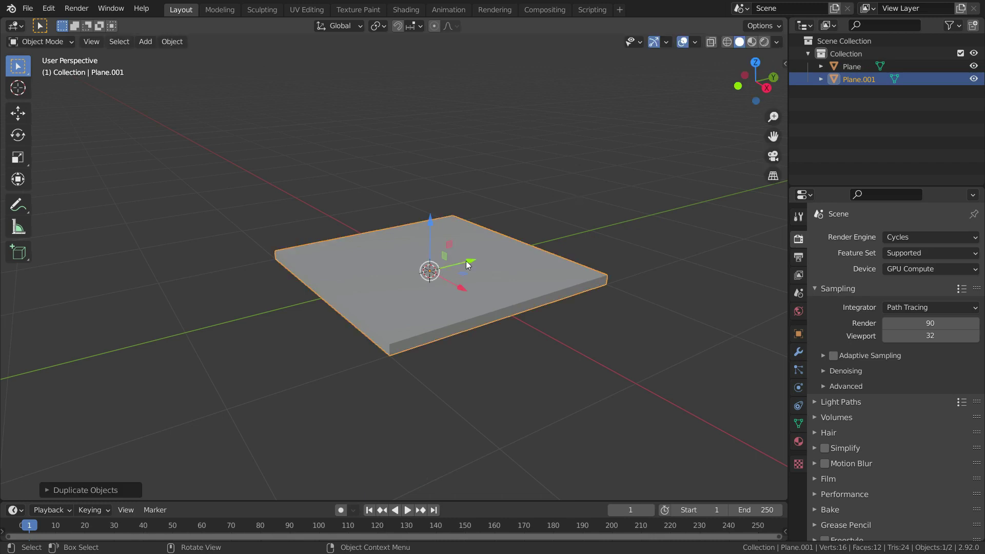
pyautogui.moveTo(468, 265); pyautogui.dragTo(440, 298, button='middle')
pyautogui.moveTo(482, 267); pyautogui.dragTo(765, 240)
pyautogui.scroll(-5, 502, 287)
pyautogui.scroll(4, 507, 290)
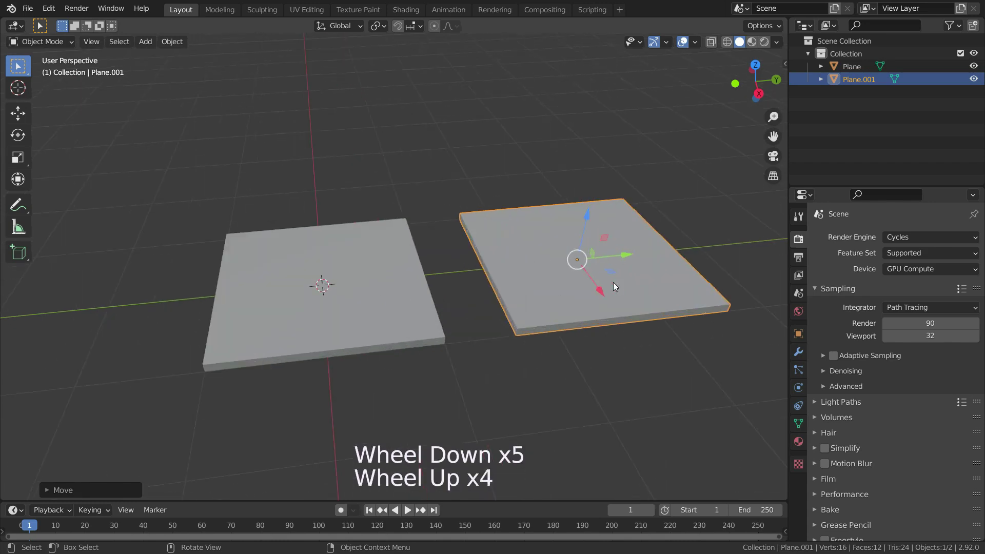
pyautogui.moveTo(569, 308); pyautogui.dragTo(594, 304, button='middle')
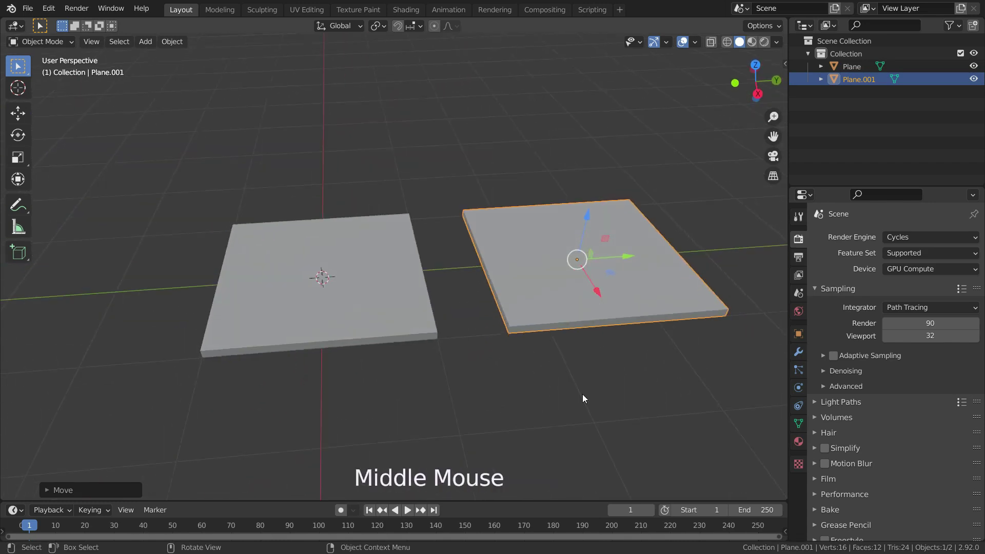
pyautogui.hotkey('ctrl', 'z')
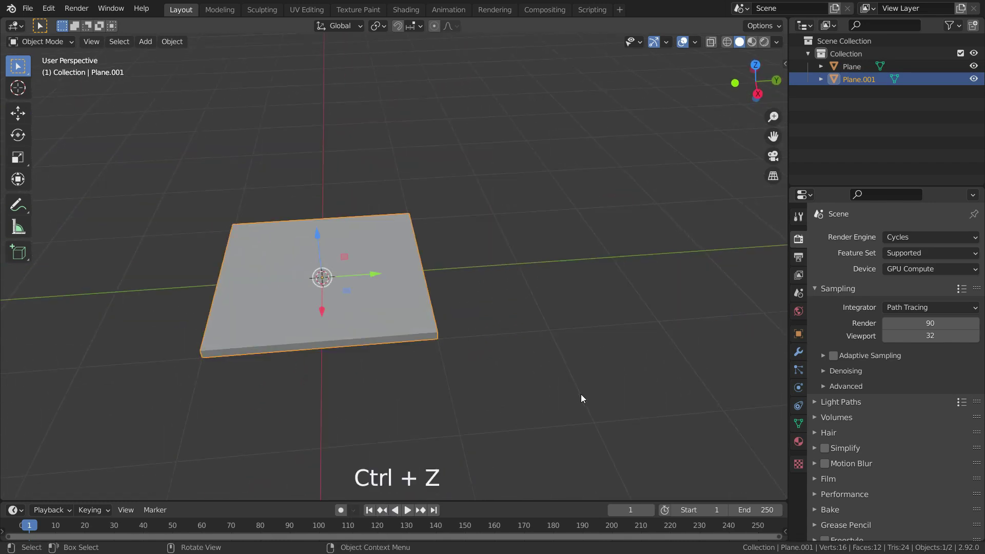
pyautogui.scroll(2, 305, 349)
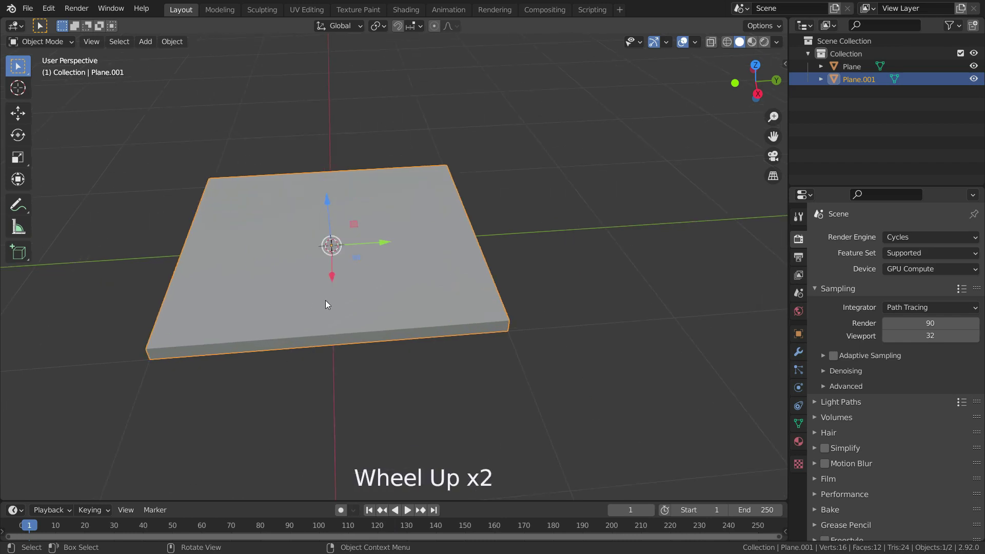
# - Switch to wireframe and back to solid shading to confirm the two slabs overlap
pyautogui.press('z')
pyautogui.click(240, 302)
pyautogui.scroll(1, 294, 271)
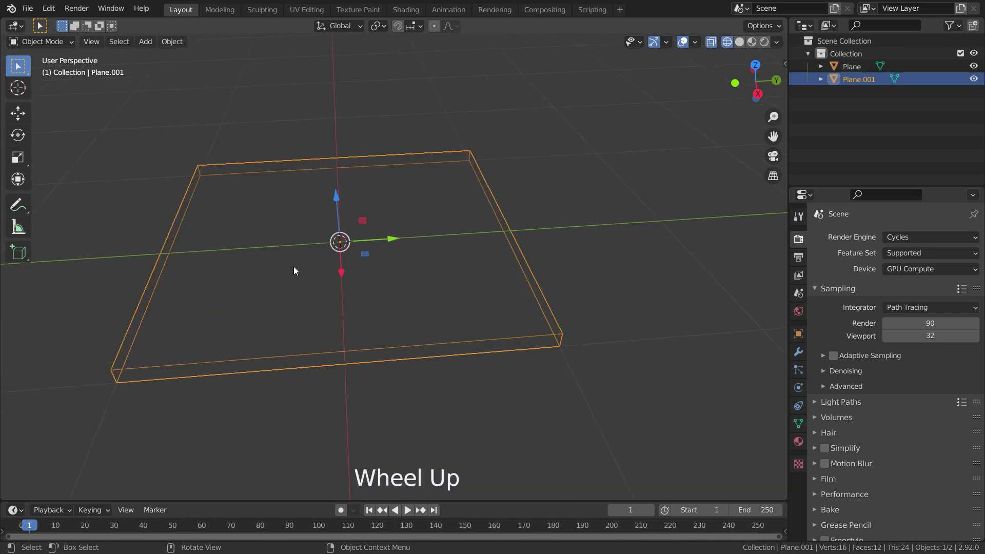
pyautogui.moveTo(294, 270); pyautogui.dragTo(335, 268, button='middle')
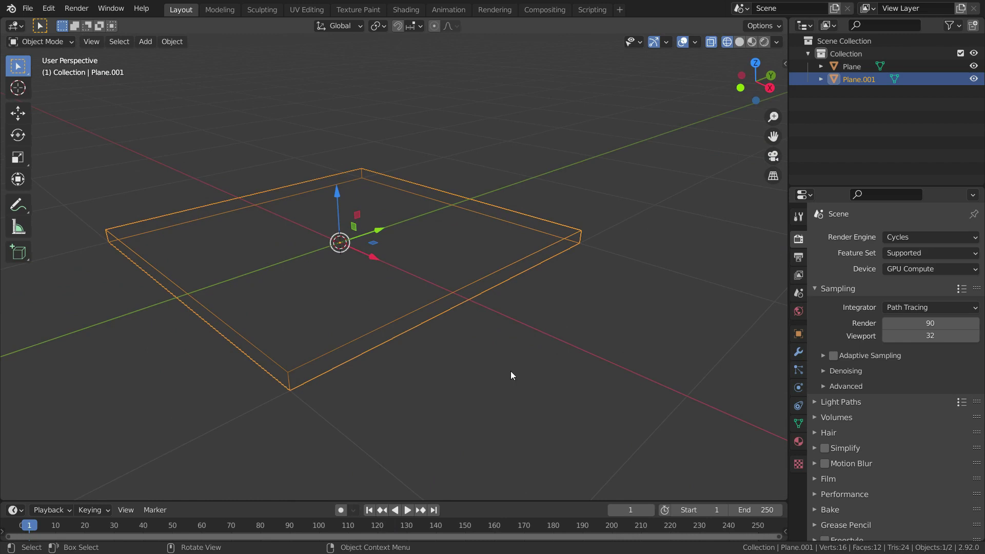
pyautogui.press('z')
pyautogui.click(598, 370)
pyautogui.moveTo(510, 257)
pyautogui.mouseDown(button='middle')
pyautogui.moveTo(447, 244)
pyautogui.moveTo(472, 271)
pyautogui.moveTo(417, 266)
pyautogui.mouseUp(button='middle')
pyautogui.scroll(-2, 471, 271)
pyautogui.scroll(2, 471, 271)
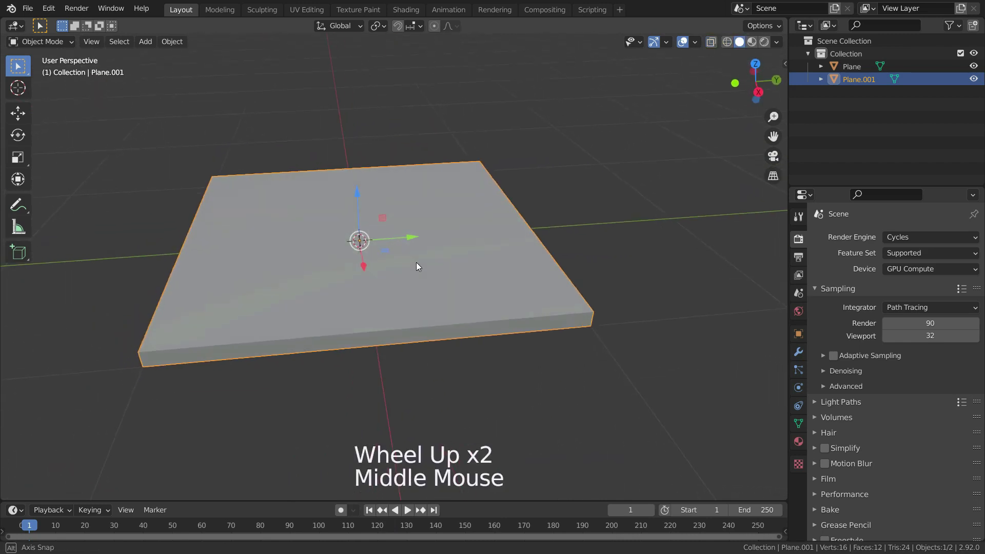
# - Rename Plane to 'High Poly' and Plane.001 to 'Low Poly' in the Outliner
pyautogui.click(852, 67)
pyautogui.doubleClick(852, 67)
pyautogui.write('Hig')
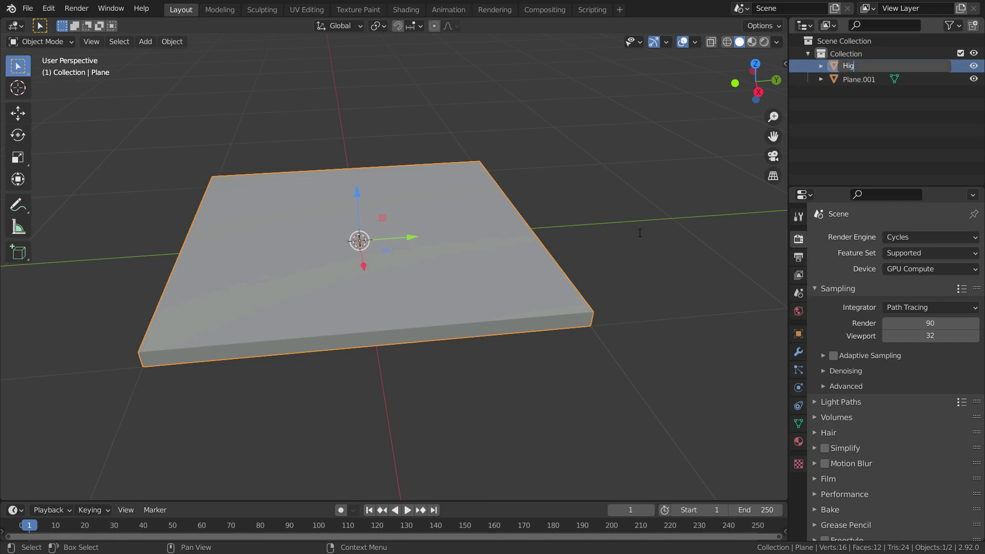
pyautogui.write('h Poly')
pyautogui.click(853, 80)
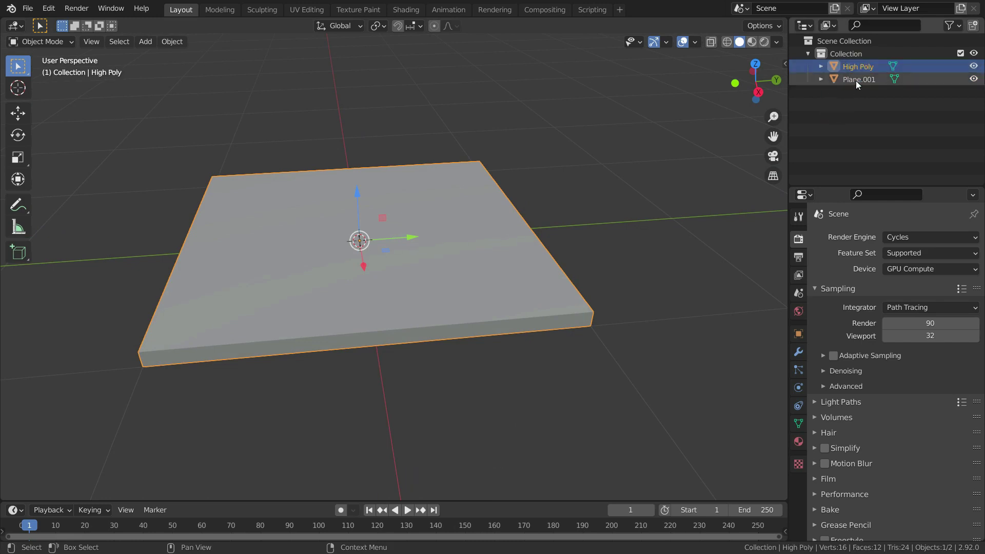
pyautogui.doubleClick(853, 79)
pyautogui.write('Low Poly')
pyautogui.press('Return')
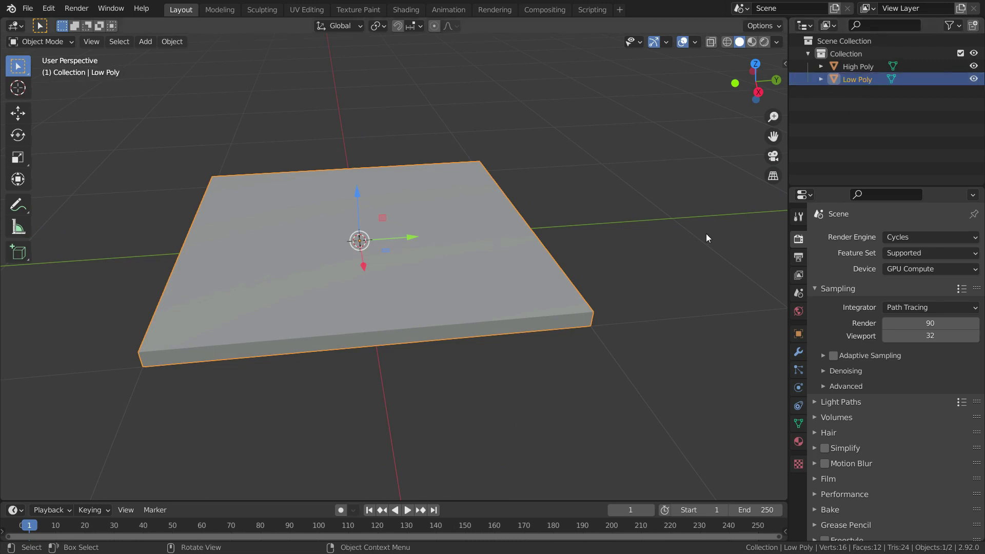
pyautogui.doubleClick(863, 80)
pyautogui.moveTo(619, 235)
pyautogui.mouseDown(button='middle')
pyautogui.moveTo(629, 233)
pyautogui.moveTo(617, 249)
pyautogui.mouseUp(button='middle')
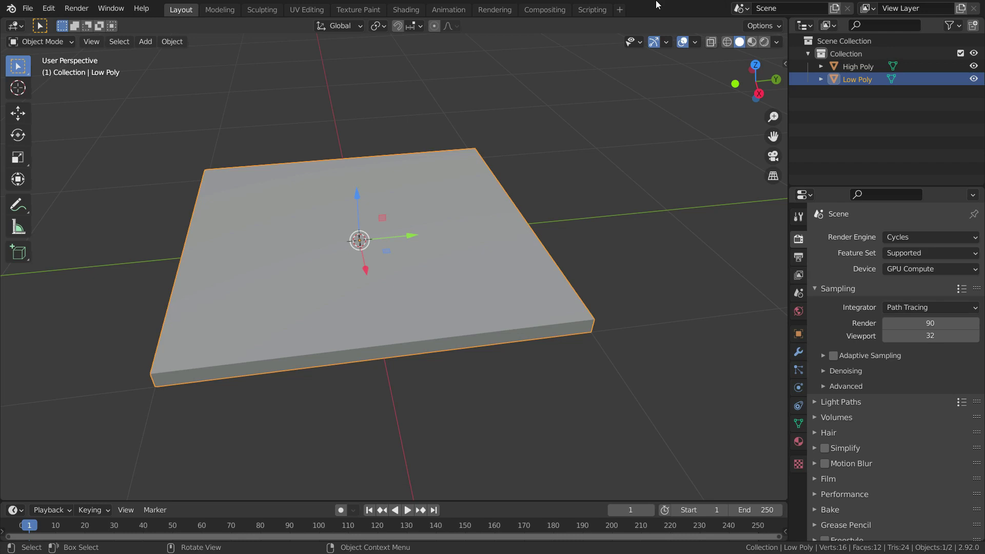
# - Create Material.001 on Low Poly: yellow base colour, Metallic 0.623, Specular 0.315, Roughness 0.195
pyautogui.click(799, 442)
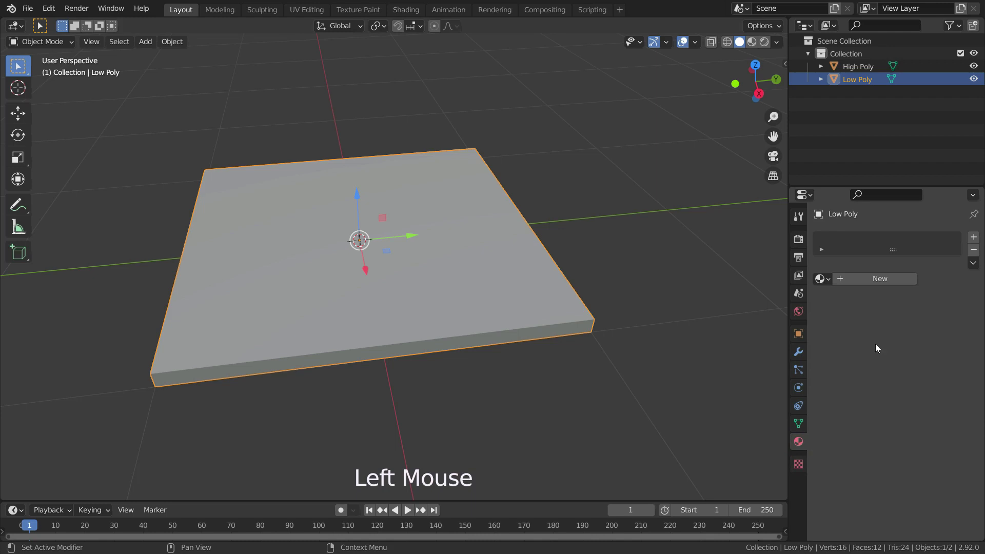
pyautogui.click(853, 282)
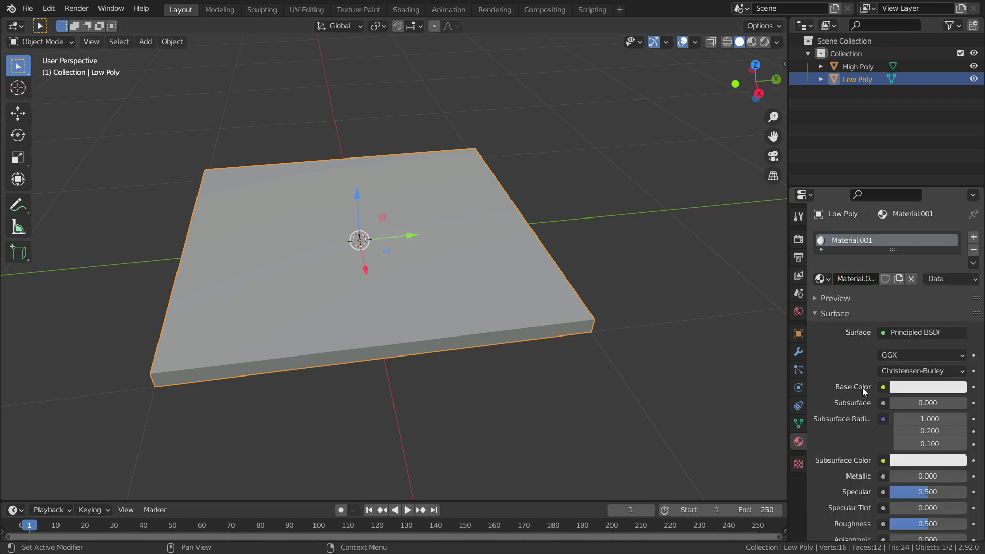
pyautogui.click(908, 388)
pyautogui.moveTo(897, 248); pyautogui.dragTo(866, 278)
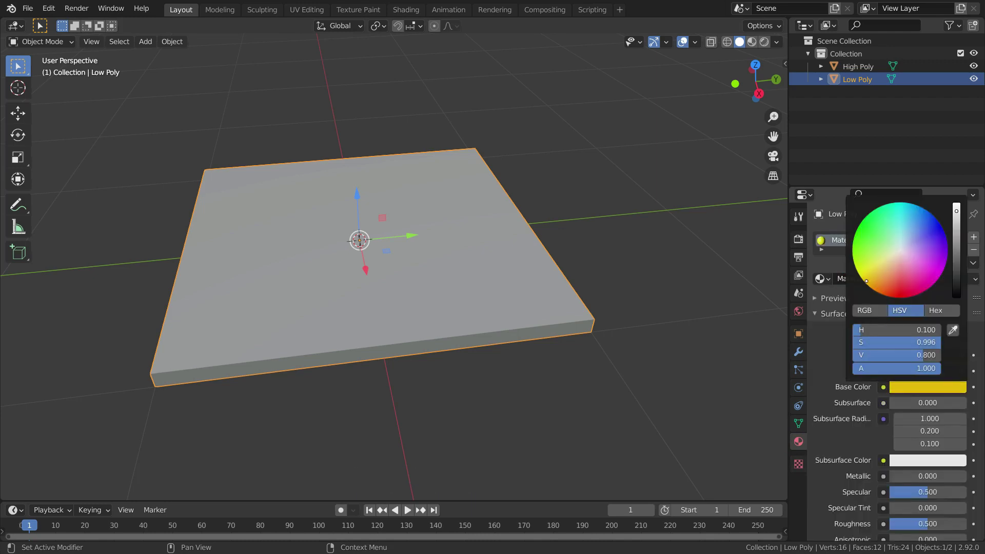
pyautogui.scroll(-7, 923, 334)
pyautogui.moveTo(903, 332); pyautogui.dragTo(907, 380)
pyautogui.scroll(7, 821, 342)
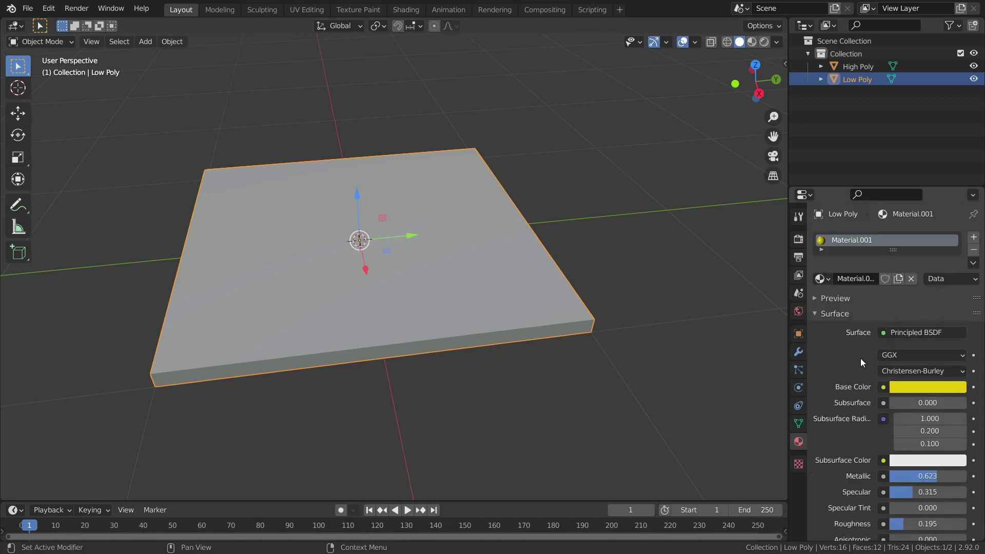
pyautogui.scroll(1, 878, 364)
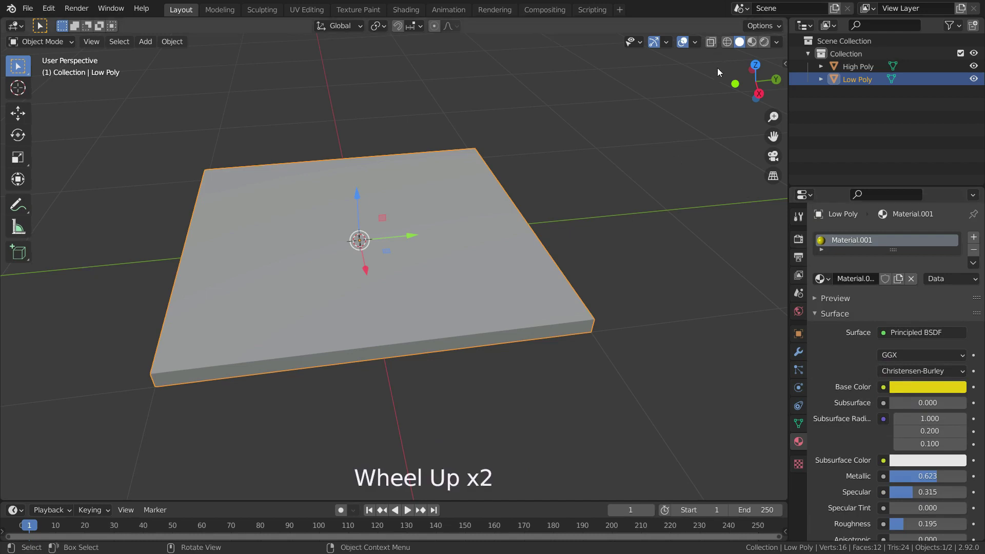
# - Switch to Material Preview to see the yellow slab, then hide Low Poly in the Outliner
pyautogui.click(752, 42)
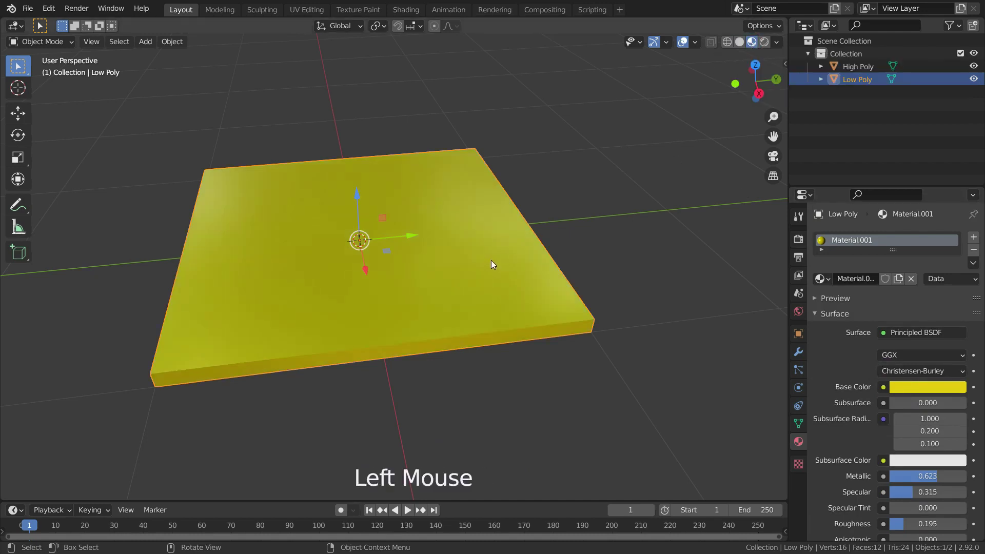
pyautogui.scroll(-2, 442, 260)
pyautogui.scroll(2, 442, 260)
pyautogui.moveTo(442, 259)
pyautogui.mouseDown(button='middle')
pyautogui.moveTo(405, 314)
pyautogui.moveTo(488, 233)
pyautogui.moveTo(422, 310)
pyautogui.moveTo(440, 266)
pyautogui.moveTo(544, 259)
pyautogui.mouseUp(button='middle')
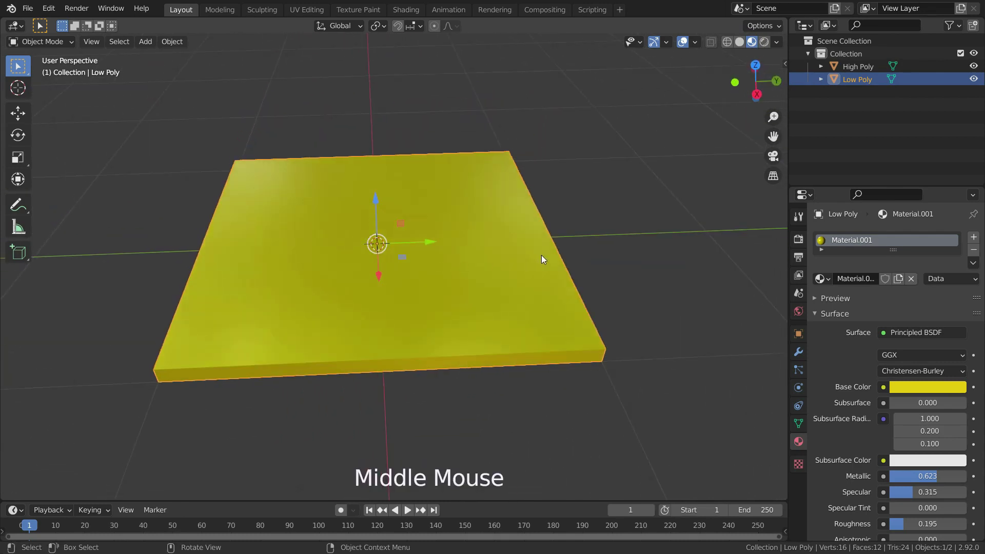
pyautogui.click(974, 79)
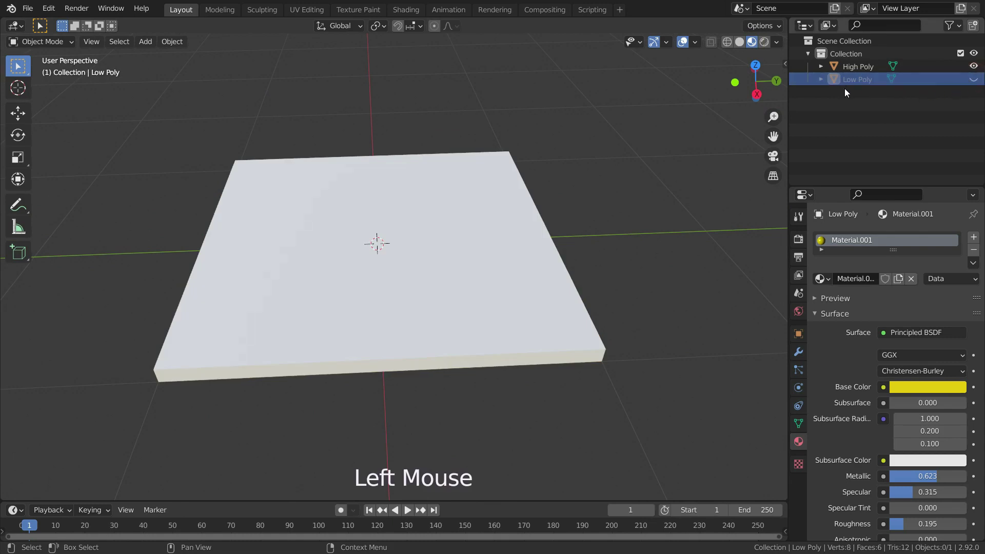
# - Give High Poly a new blue material with Metallic 0.589, Specular 0.295, Roughness 0.209
pyautogui.click(864, 67)
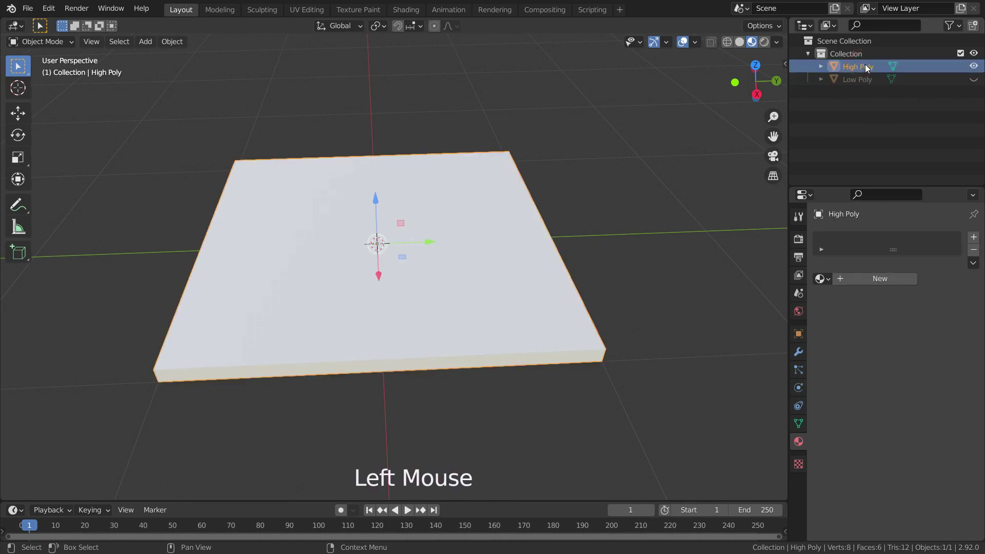
pyautogui.click(865, 280)
pyautogui.click(912, 387)
pyautogui.click(939, 222)
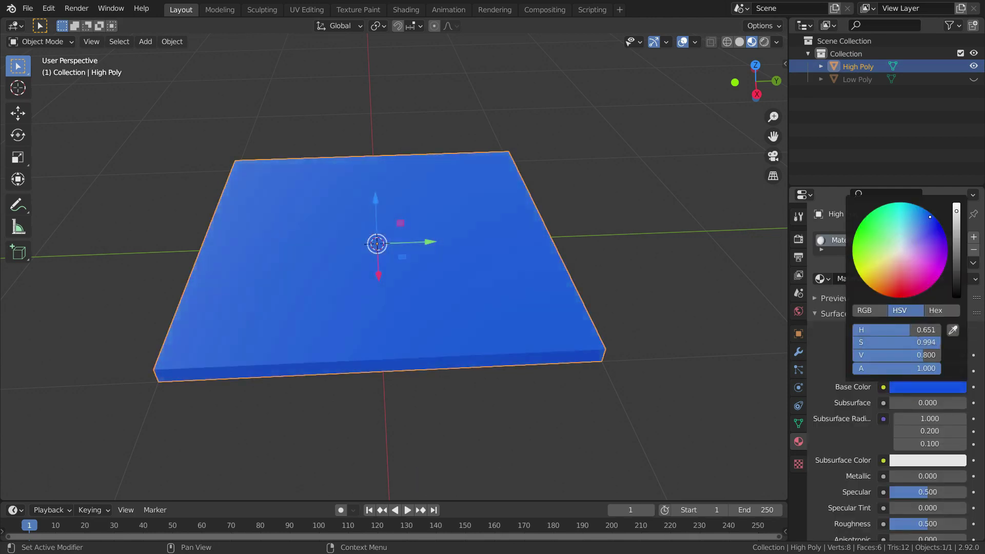
pyautogui.scroll(-3, 848, 383)
pyautogui.scroll(-1, 847, 384)
pyautogui.scroll(-2, 872, 369)
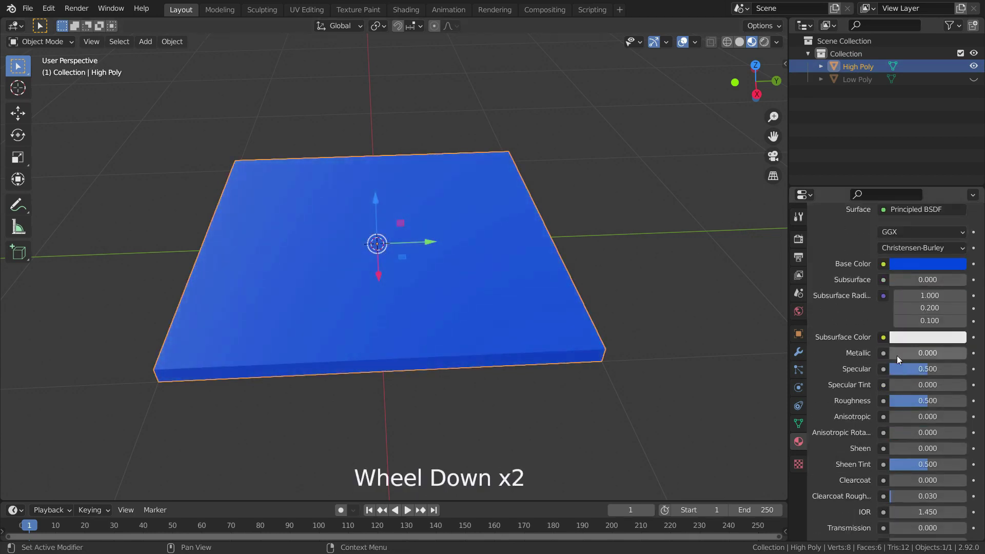
pyautogui.moveTo(903, 353); pyautogui.dragTo(905, 401)
pyautogui.scroll(2, 462, 300)
pyautogui.moveTo(461, 299); pyautogui.dragTo(521, 283, button='middle')
pyautogui.scroll(-3, 487, 313)
pyautogui.scroll(2, 519, 261)
pyautogui.scroll(-1, 515, 243)
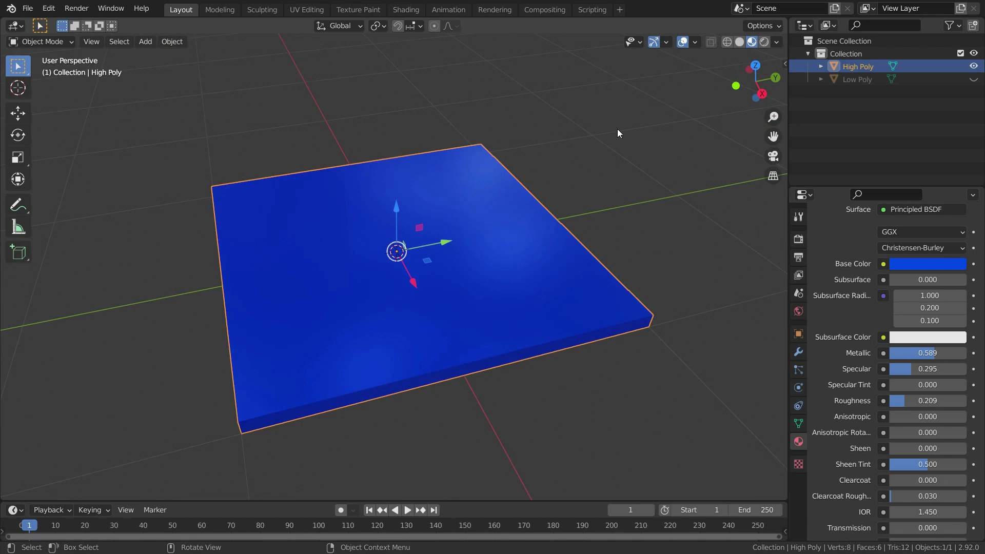
# - In Edit Mode, select the four corner vertices of High Poly's top face
pyautogui.press('Tab')
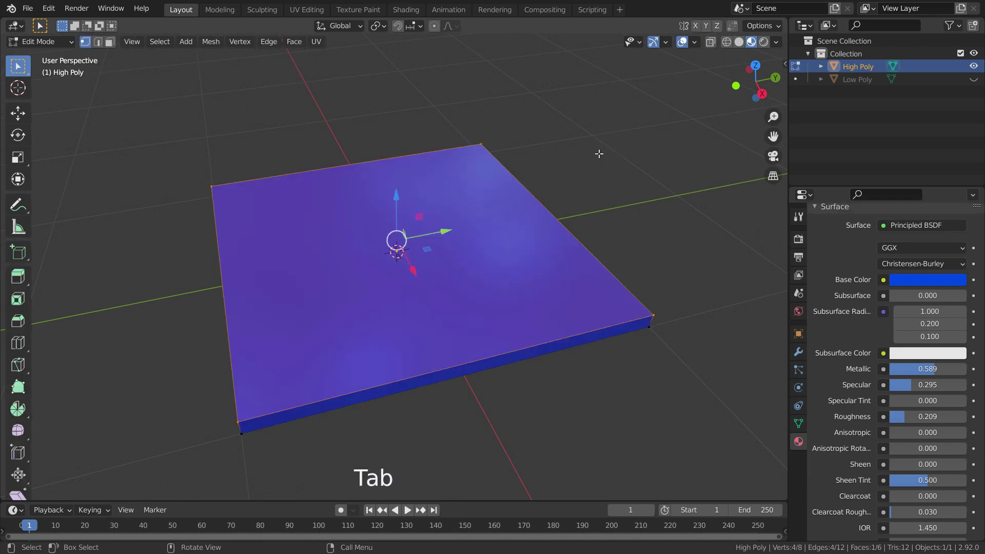
pyautogui.click(633, 217)
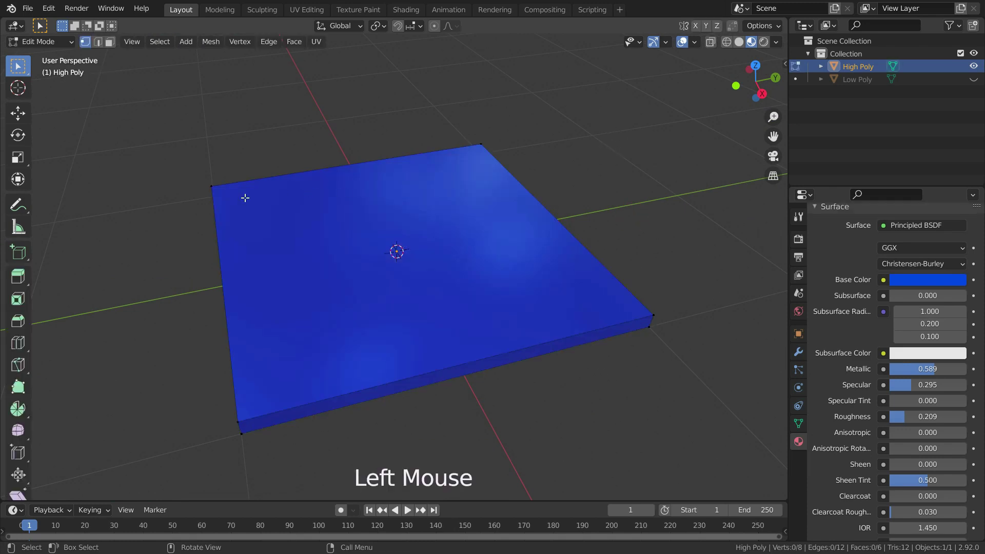
pyautogui.moveTo(245, 198); pyautogui.dragTo(209, 194, button='middle')
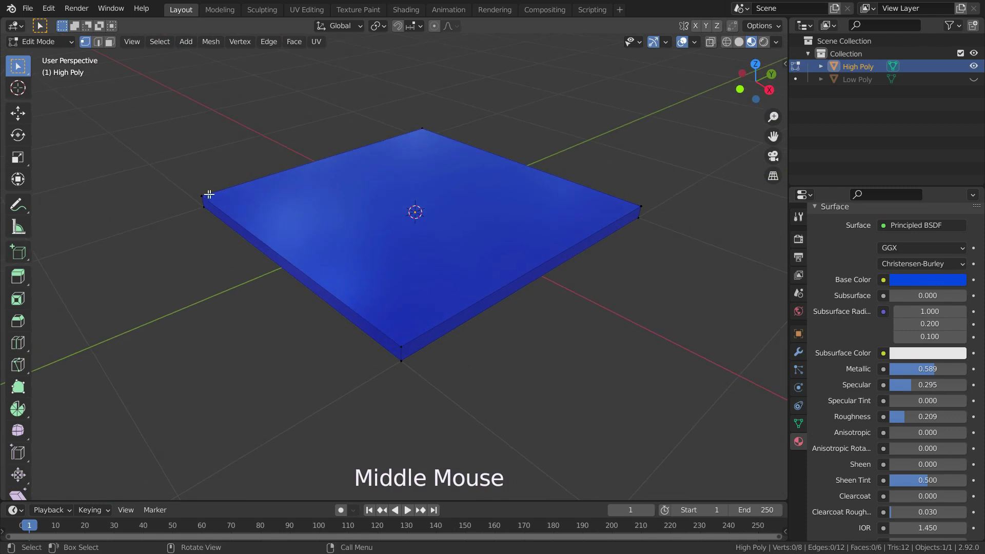
pyautogui.click(203, 196)
pyautogui.keyDown('shift'); pyautogui.click(422, 128); pyautogui.keyUp('shift')
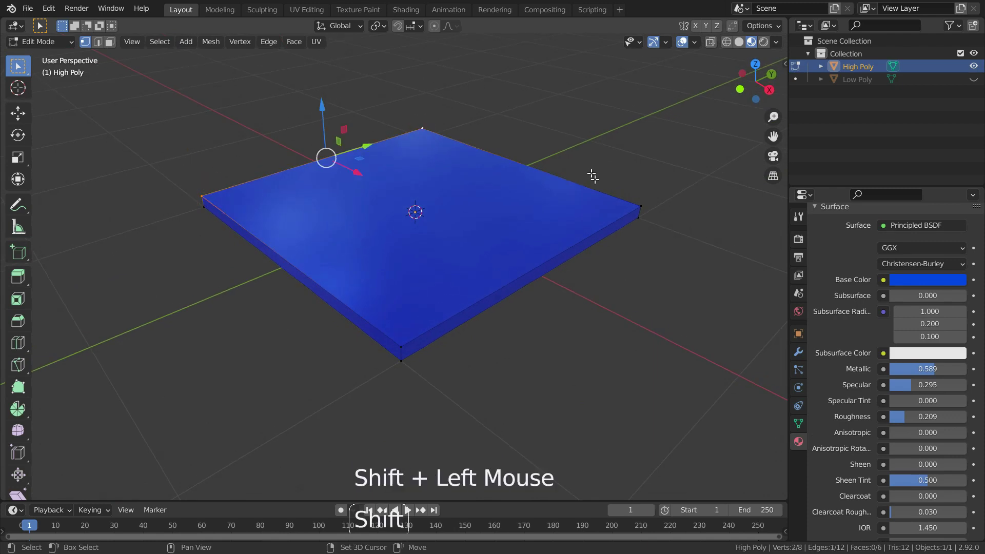
pyautogui.keyDown('shift'); pyautogui.click(640, 206); pyautogui.keyUp('shift')
pyautogui.keyDown('shift'); pyautogui.click(404, 346); pyautogui.keyUp('shift')
pyautogui.moveTo(404, 345); pyautogui.dragTo(472, 236, button='middle')
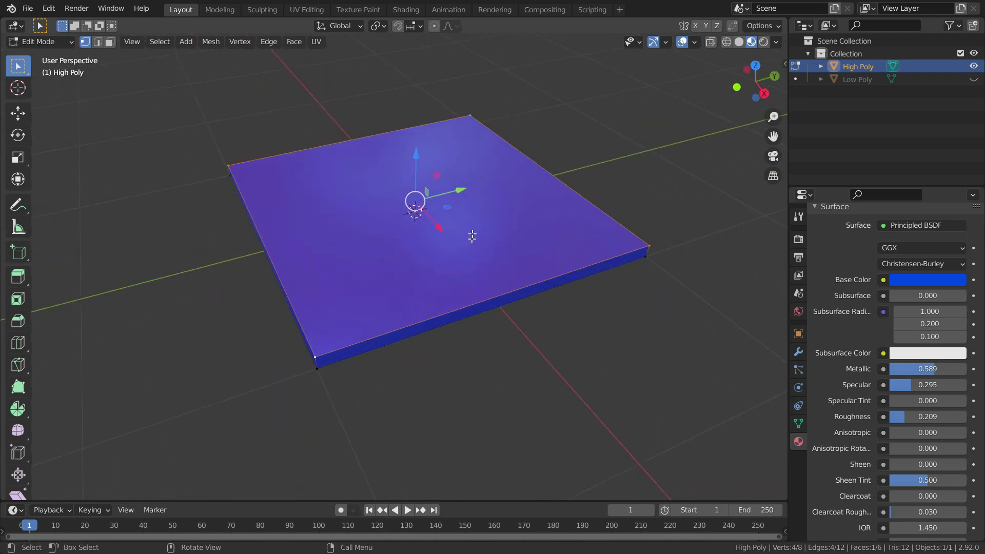
# - Subdivide the top face with Number of Cuts set to 100
pyautogui.rightClick(338, 177)
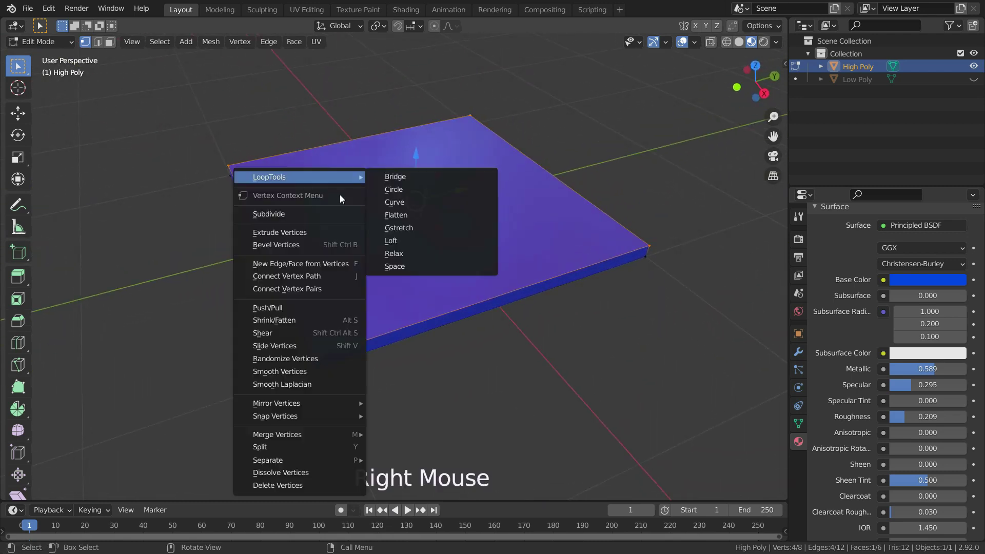
pyautogui.click(296, 218)
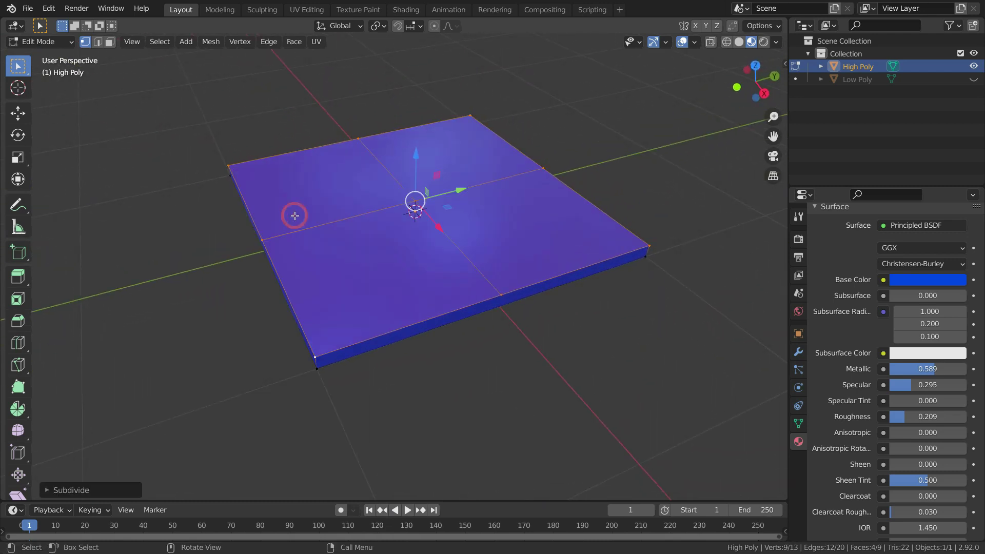
pyautogui.click(47, 490)
pyautogui.doubleClick(164, 403)
pyautogui.write('100')
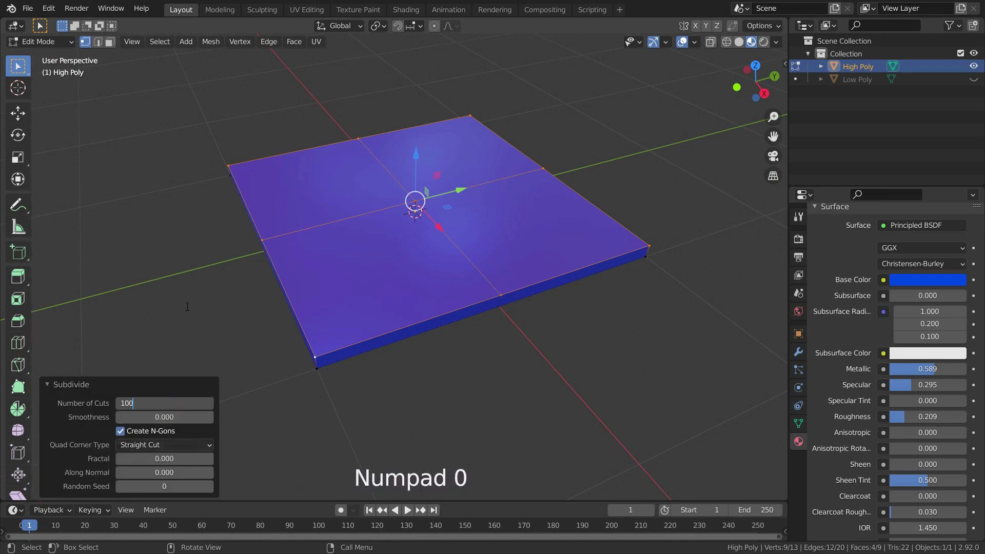
pyautogui.press('Return')
pyautogui.click(186, 306)
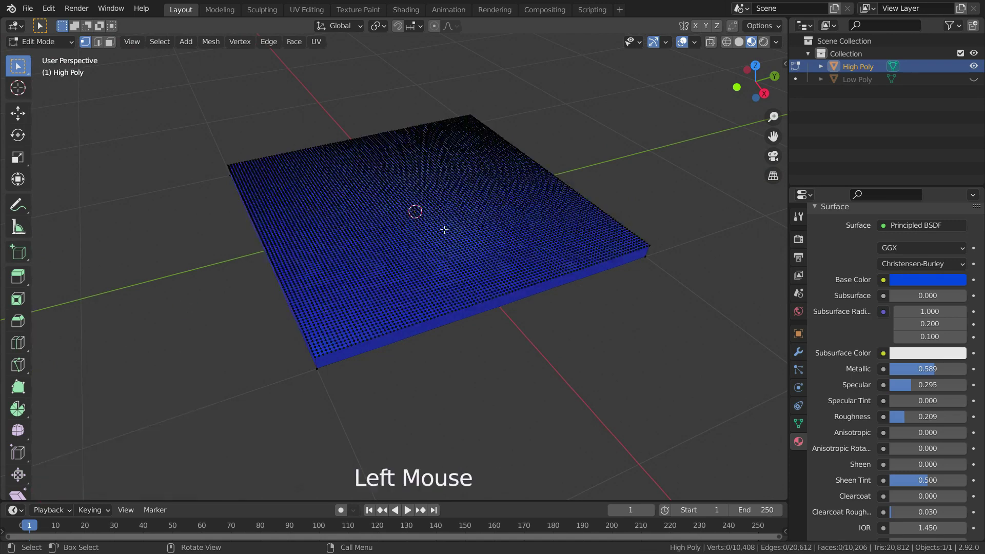
pyautogui.moveTo(445, 229); pyautogui.dragTo(271, 292, button='middle')
# - Restore the selection and subdivide the dense top face once more
pyautogui.hotkey('ctrl', 'z')
pyautogui.rightClick(367, 208)
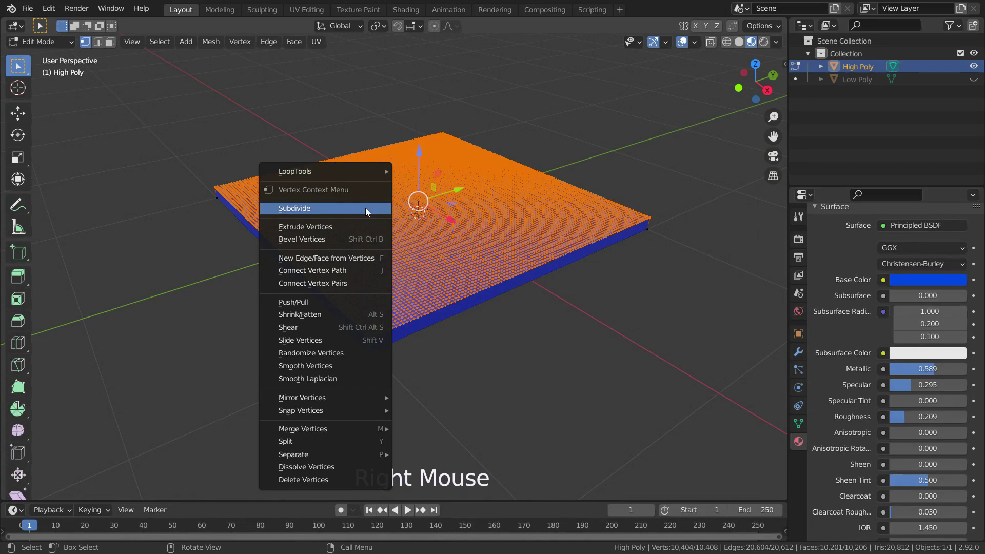
pyautogui.click(339, 209)
pyautogui.scroll(3, 469, 228)
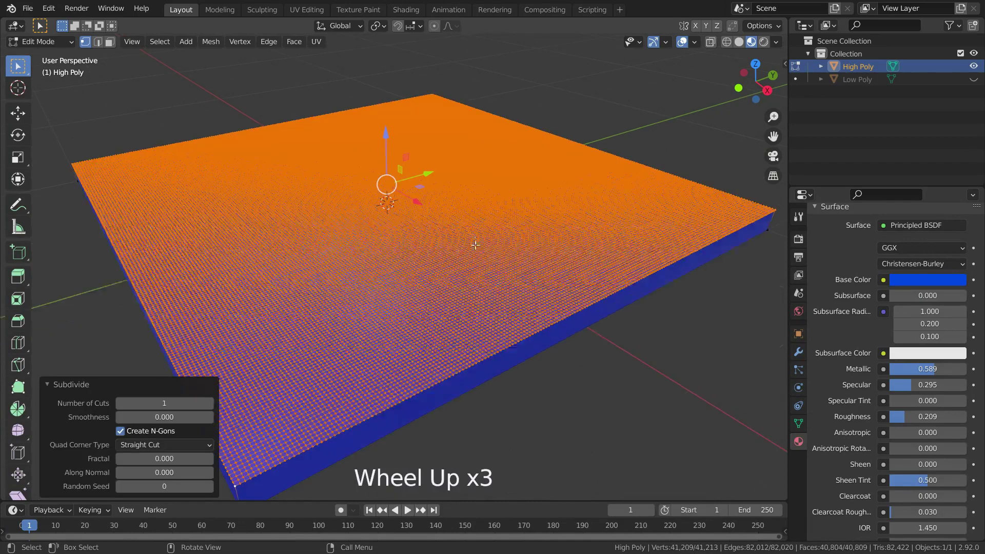
pyautogui.click(605, 398)
pyautogui.moveTo(604, 398); pyautogui.dragTo(476, 242, button='middle')
pyautogui.scroll(-2, 550, 260)
pyautogui.scroll(1, 495, 257)
# - Select all and enable Statistics overlay, showing 41,213 vertices and 40,809 faces
pyautogui.press('a')
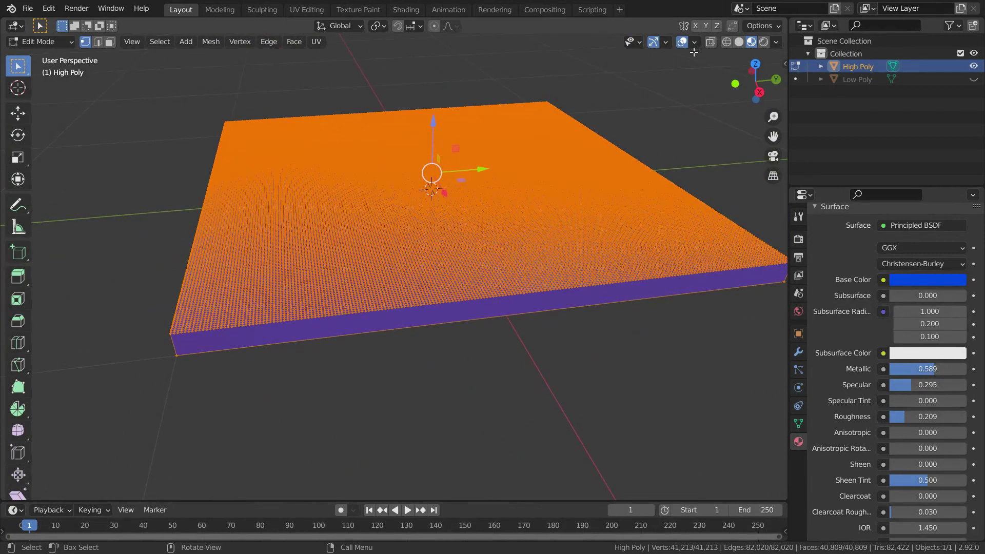
pyautogui.click(695, 42)
pyautogui.click(617, 145)
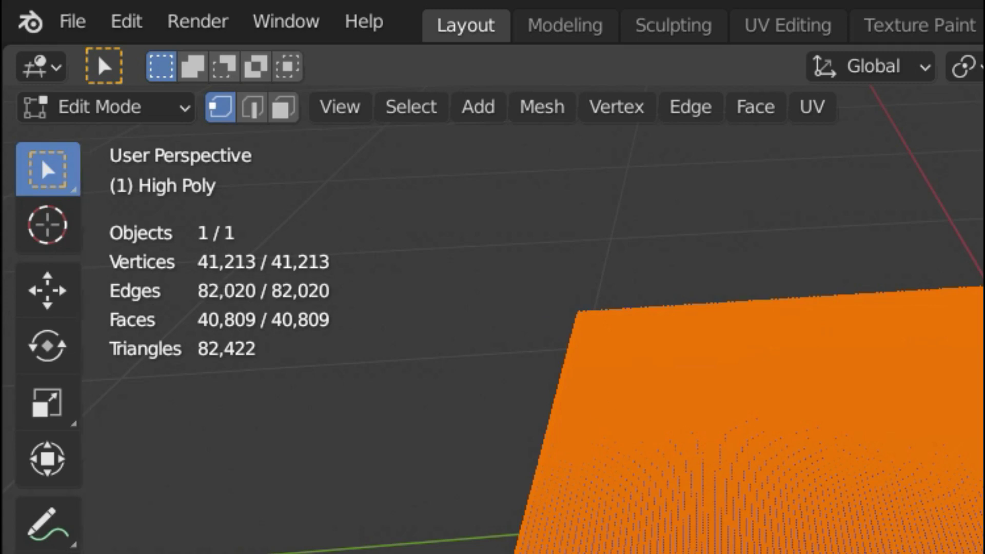
pyautogui.moveTo(718, 410); pyautogui.dragTo(637, 359, button='middle')
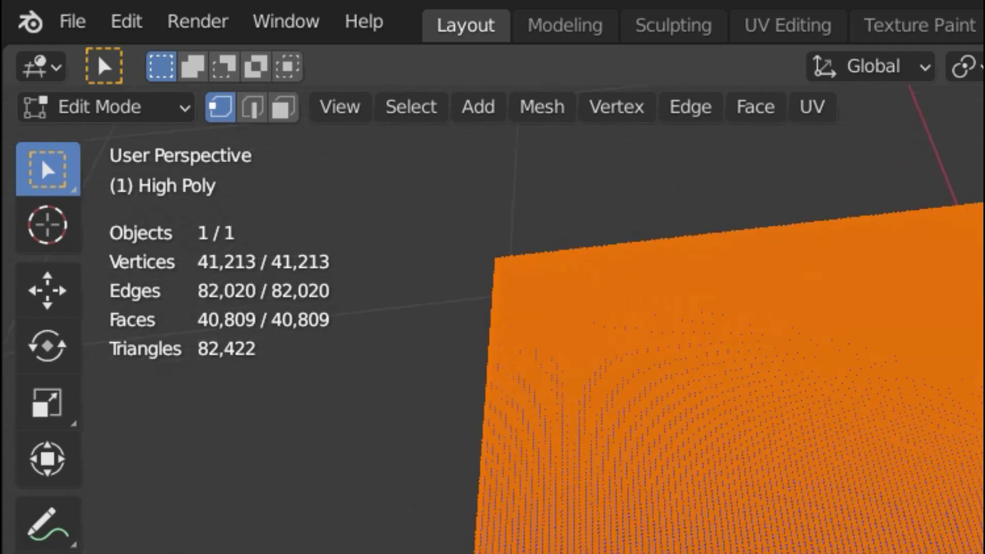
pyautogui.scroll(-2, 718, 385)
pyautogui.scroll(1, 718, 385)
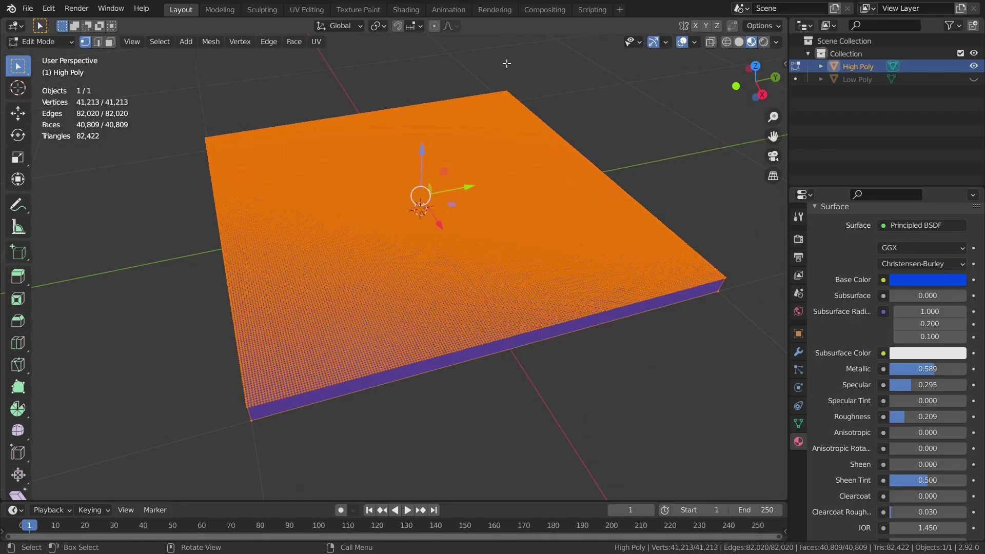
# - In the Sculpting workspace, view the slab from top and pick the Crease brush at 25 px radius
pyautogui.click(272, 10)
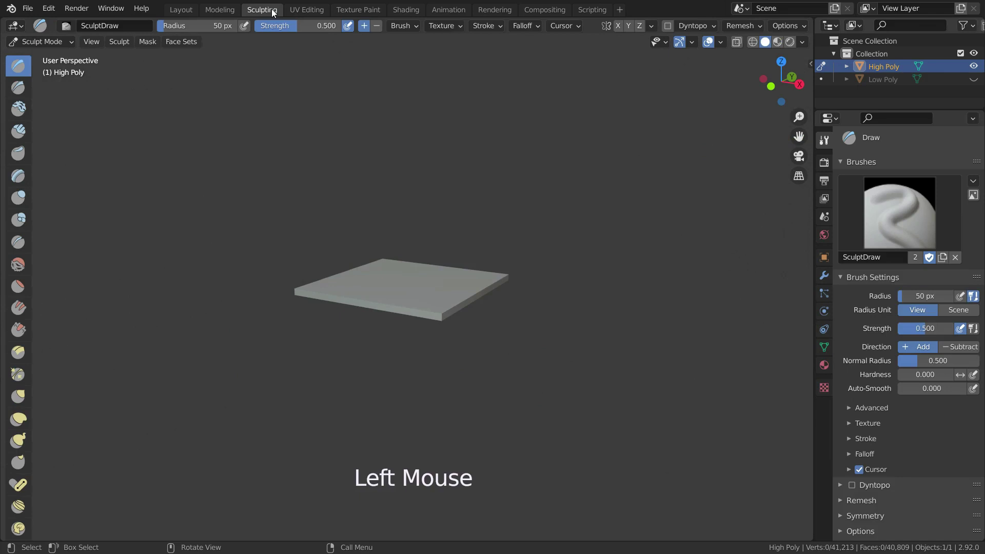
pyautogui.scroll(2, 380, 277)
pyautogui.moveTo(419, 286); pyautogui.dragTo(249, 286, button='middle')
pyautogui.press('KP_7')
pyautogui.scroll(2, 228, 149)
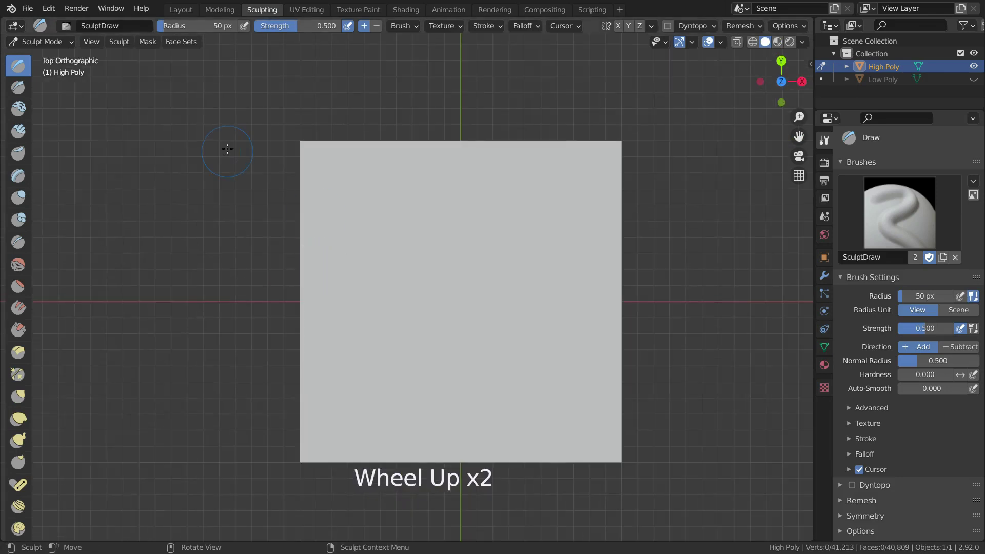
pyautogui.click(18, 242)
pyautogui.click(179, 25)
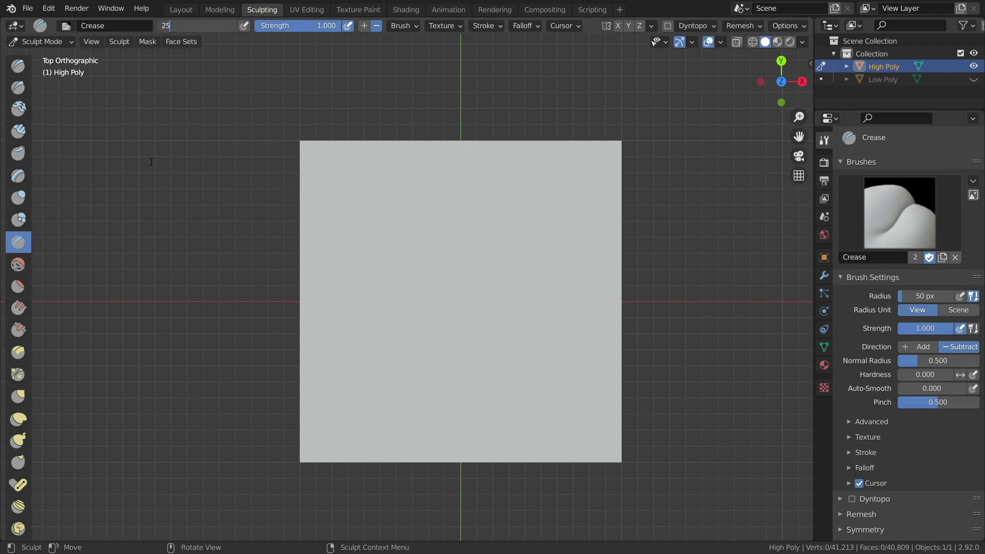
pyautogui.write('25')
pyautogui.press('Return')
# - Carve the letters M and K into the slab's top, then return to top view
pyautogui.moveTo(375, 264)
pyautogui.mouseDown()
pyautogui.moveTo(375, 180)
pyautogui.moveTo(394, 205)
pyautogui.moveTo(434, 176)
pyautogui.moveTo(437, 270)
pyautogui.mouseUp()
pyautogui.moveTo(489, 177); pyautogui.dragTo(489, 270)
pyautogui.moveTo(549, 177)
pyautogui.mouseDown()
pyautogui.moveTo(498, 220)
pyautogui.moveTo(559, 267)
pyautogui.mouseUp()
pyautogui.scroll(2, 482, 279)
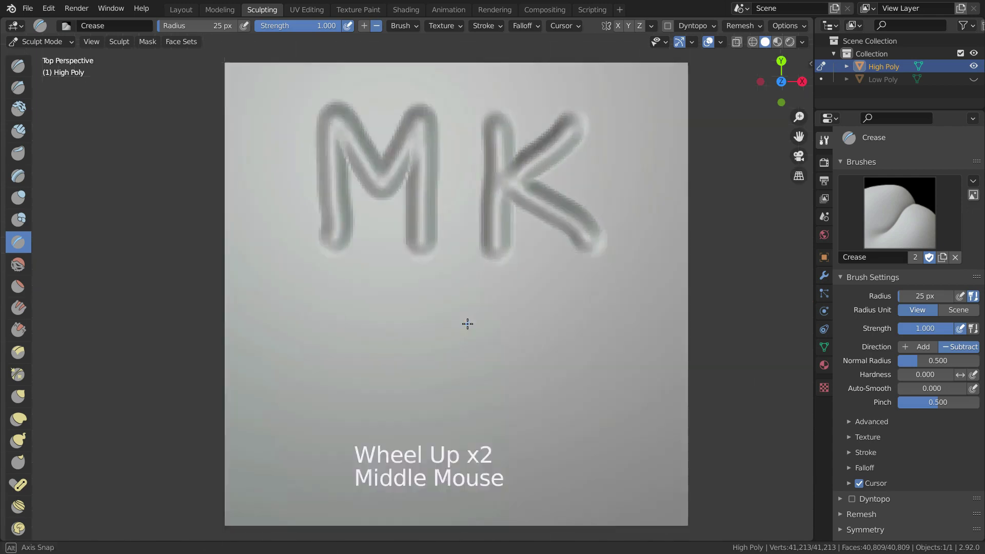
pyautogui.moveTo(466, 324)
pyautogui.mouseDown(button='middle')
pyautogui.moveTo(497, 235)
pyautogui.moveTo(479, 299)
pyautogui.mouseUp(button='middle')
pyautogui.press('KP_7')
# - With the Blob brush at 15 px, sculpt the raised letters of 'Graphics' below MK
pyautogui.click(18, 220)
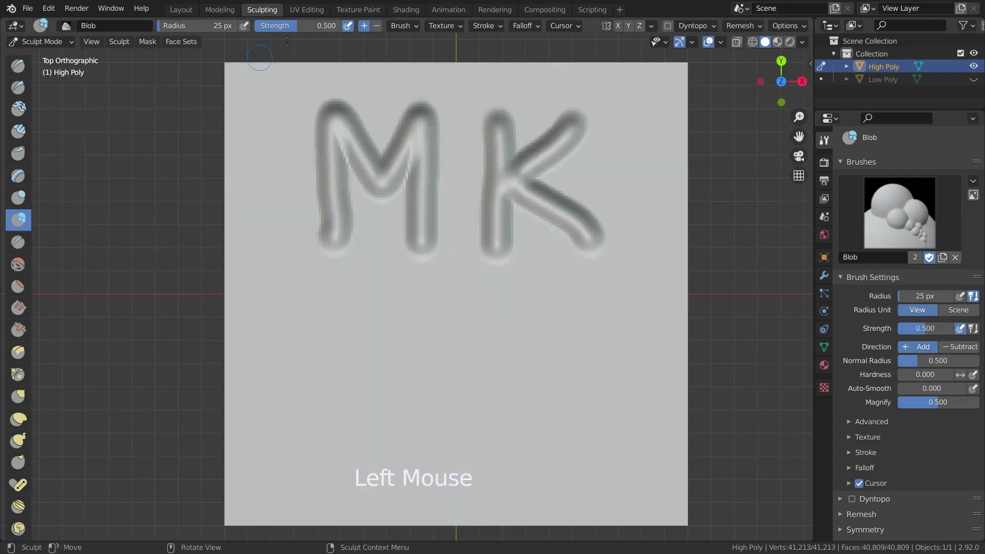
pyautogui.moveTo(187, 26); pyautogui.dragTo(169, 26)
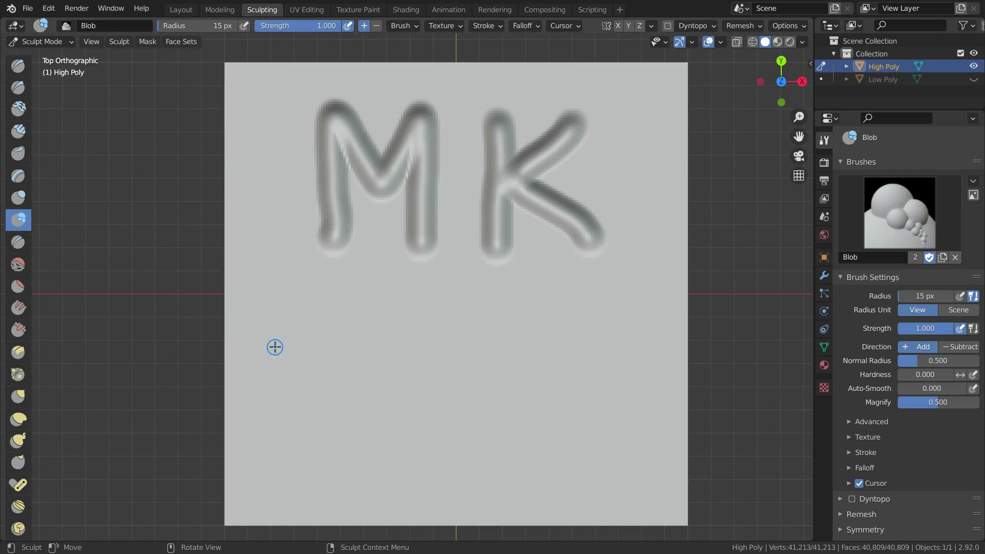
pyautogui.moveTo(301, 354)
pyautogui.mouseDown()
pyautogui.moveTo(264, 362)
pyautogui.moveTo(299, 425)
pyautogui.moveTo(280, 396)
pyautogui.mouseUp()
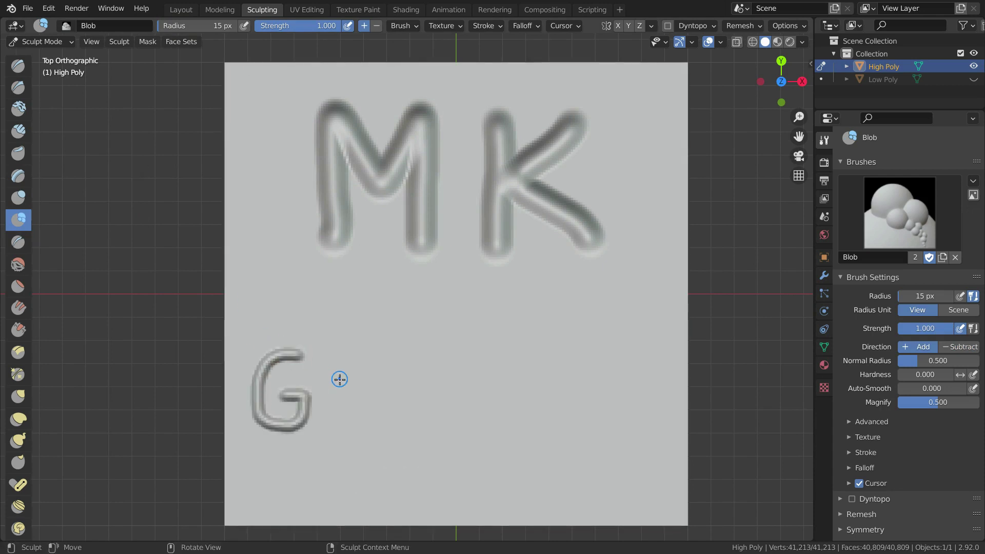
pyautogui.moveTo(337, 385)
pyautogui.mouseDown()
pyautogui.moveTo(334, 422)
pyautogui.moveTo(339, 392)
pyautogui.moveTo(400, 390)
pyautogui.moveTo(384, 417)
pyautogui.moveTo(409, 392)
pyautogui.moveTo(426, 428)
pyautogui.mouseUp()
pyautogui.moveTo(436, 391)
pyautogui.mouseDown()
pyautogui.moveTo(437, 453)
pyautogui.moveTo(444, 389)
pyautogui.moveTo(467, 414)
pyautogui.moveTo(439, 425)
pyautogui.mouseUp()
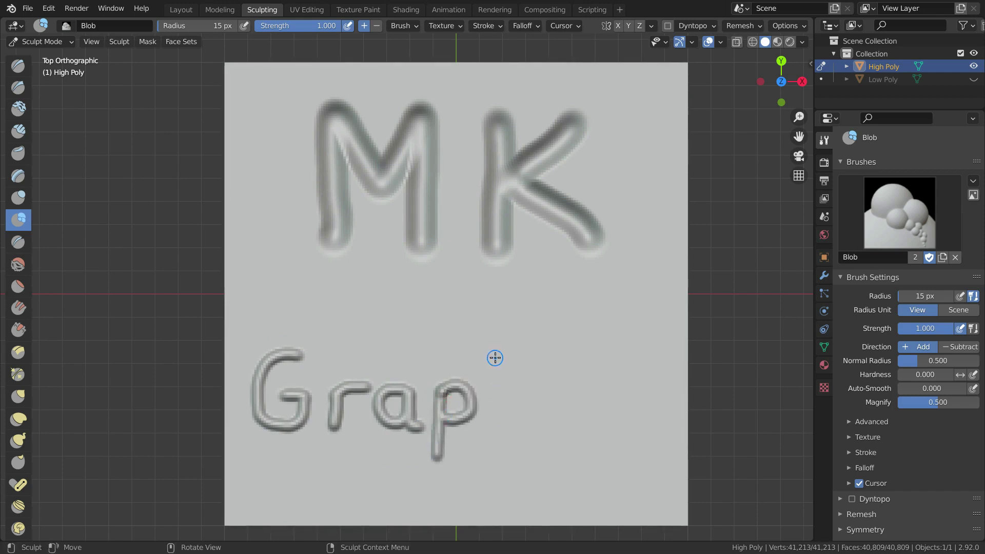
pyautogui.moveTo(490, 345)
pyautogui.mouseDown()
pyautogui.moveTo(494, 429)
pyautogui.moveTo(533, 429)
pyautogui.mouseUp()
pyautogui.moveTo(558, 391); pyautogui.dragTo(559, 436)
pyautogui.click(555, 367)
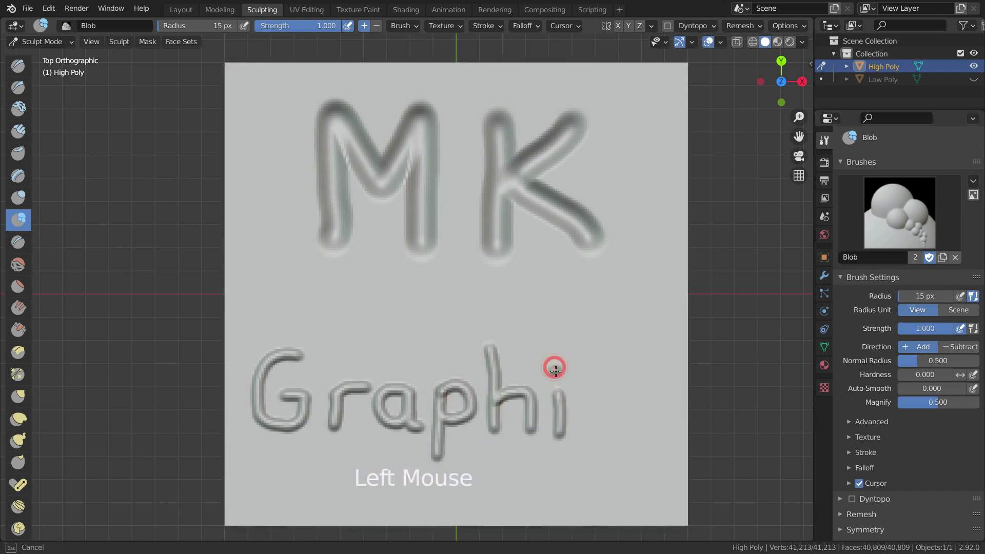
pyautogui.moveTo(603, 399)
pyautogui.mouseDown()
pyautogui.moveTo(587, 430)
pyautogui.moveTo(613, 437)
pyautogui.mouseUp()
pyautogui.moveTo(659, 389)
pyautogui.mouseDown()
pyautogui.moveTo(636, 413)
pyautogui.moveTo(622, 440)
pyautogui.mouseUp()
# - Orbit to view the sculpted slab in perspective
pyautogui.scroll(-3, 492, 315)
pyautogui.moveTo(492, 315); pyautogui.dragTo(492, 429, button='middle')
pyautogui.scroll(4, 503, 370)
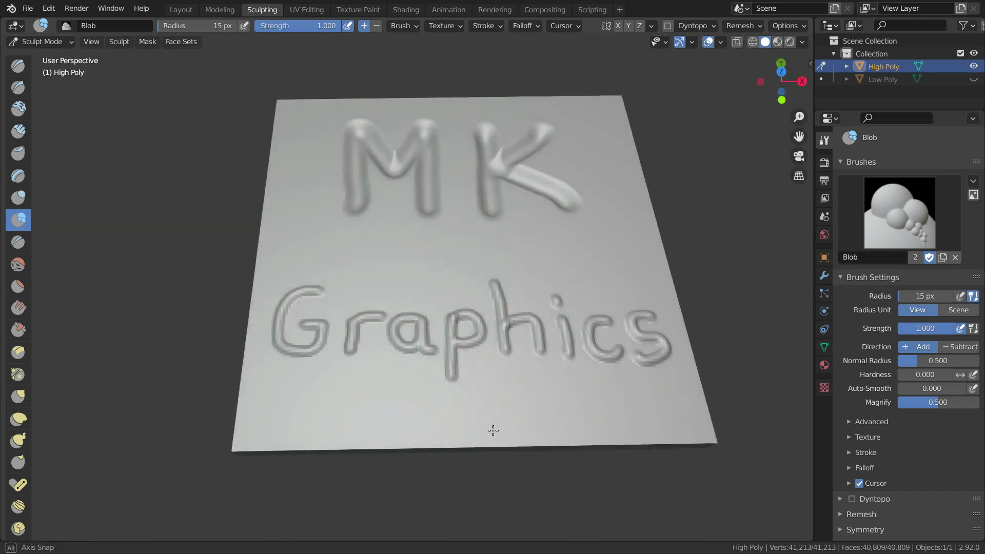
pyautogui.scroll(-1, 447, 278)
# - Back in the Layout workspace, apply Shade Smooth to the High Poly slab
pyautogui.click(177, 10)
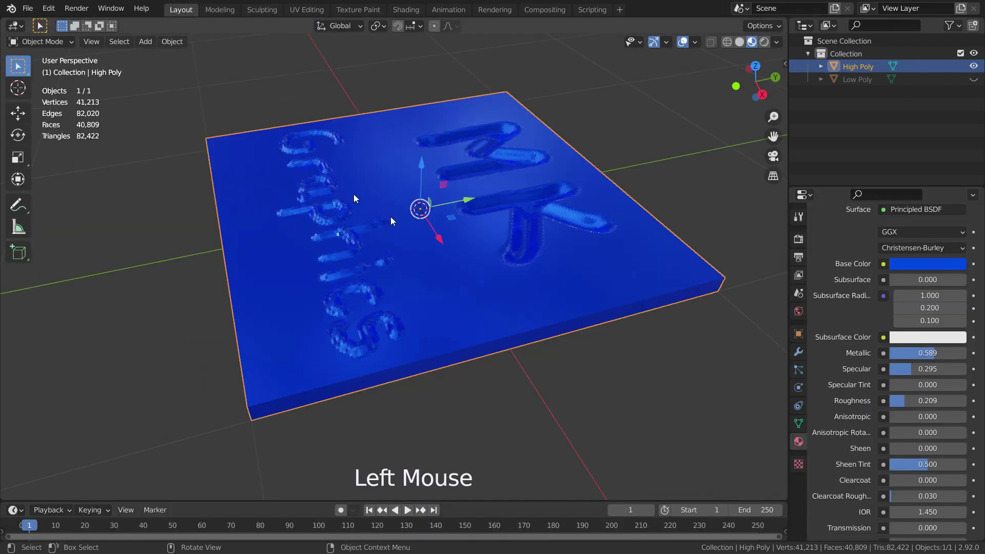
pyautogui.scroll(2, 343, 241)
pyautogui.moveTo(336, 229); pyautogui.dragTo(448, 257, button='middle')
pyautogui.scroll(-5, 403, 241)
pyautogui.scroll(2, 420, 264)
pyautogui.scroll(1, 419, 264)
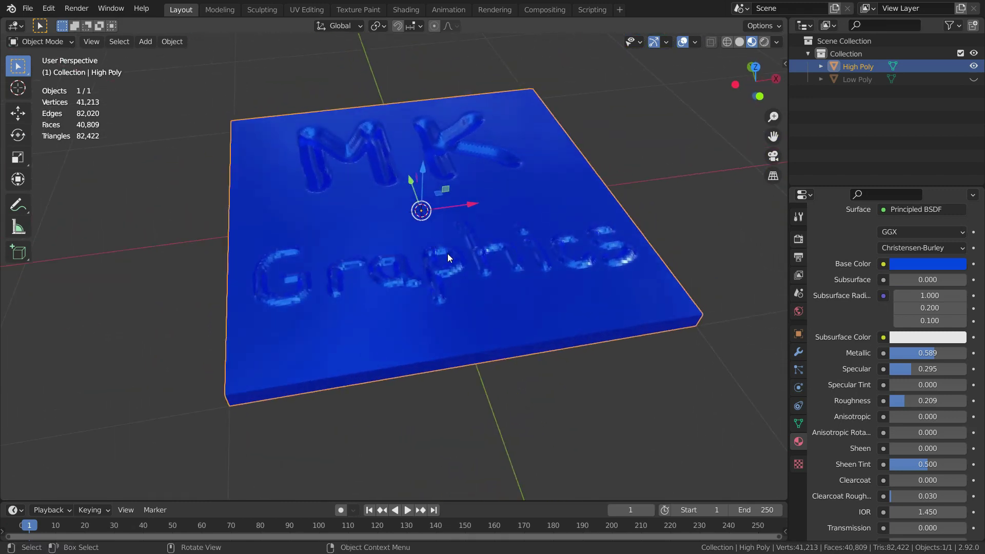
pyautogui.rightClick(530, 181)
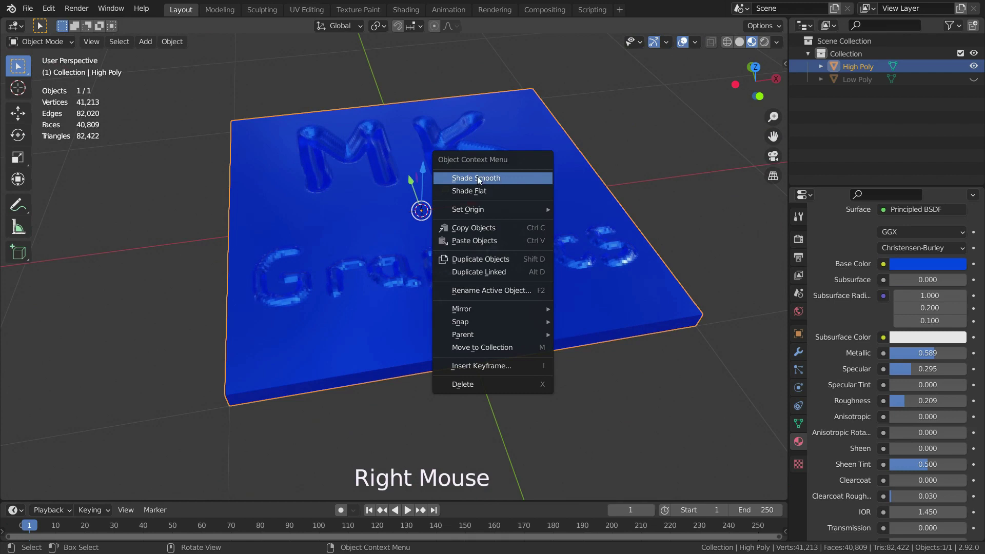
pyautogui.click(496, 182)
pyautogui.scroll(1, 438, 280)
pyautogui.moveTo(437, 280); pyautogui.dragTo(402, 267, button='middle')
pyautogui.scroll(-2, 554, 266)
pyautogui.scroll(1, 554, 266)
pyautogui.moveTo(554, 266); pyautogui.dragTo(468, 248, button='middle')
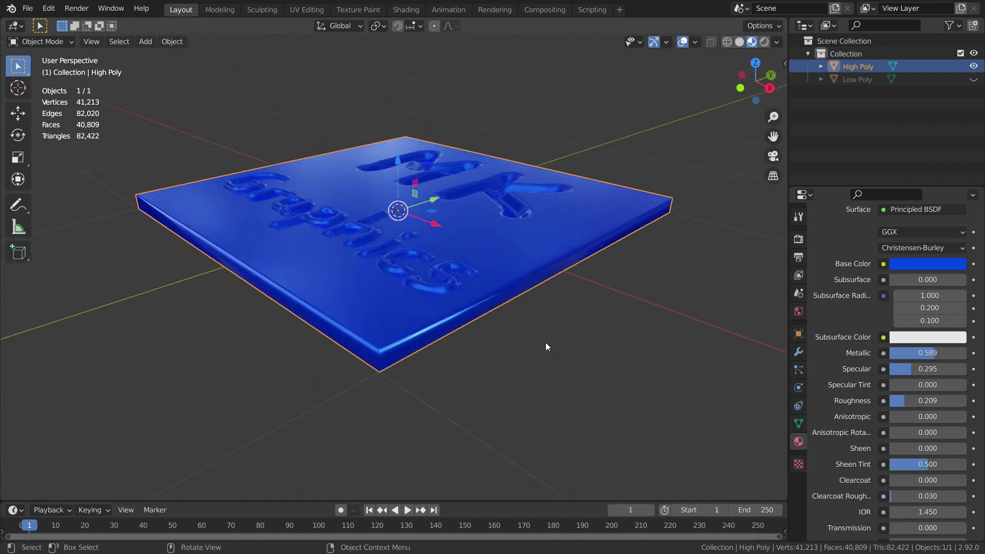
# - In Object Data > Normals, enable Auto Smooth with a 60.5° angle
pyautogui.click(798, 423)
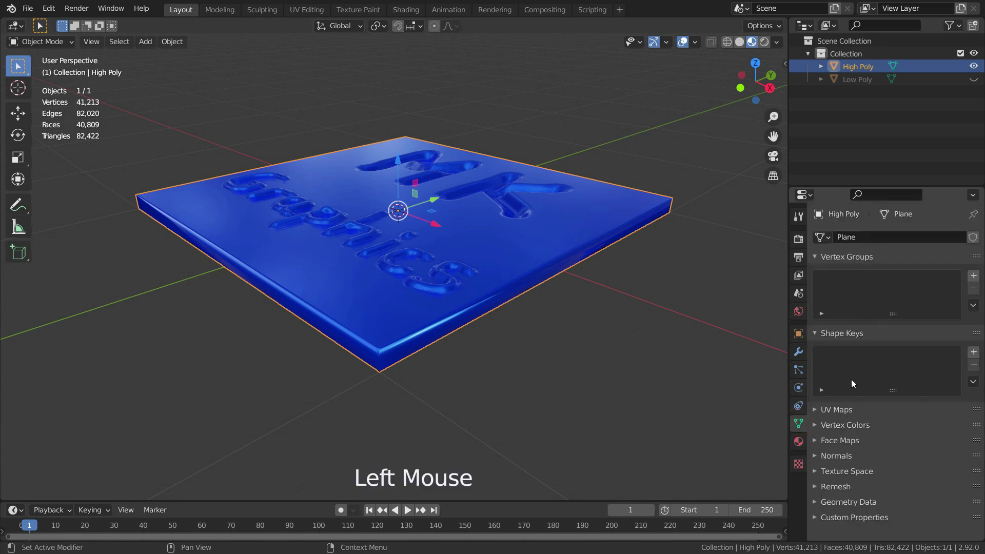
pyautogui.scroll(-2, 846, 440)
pyautogui.click(823, 456)
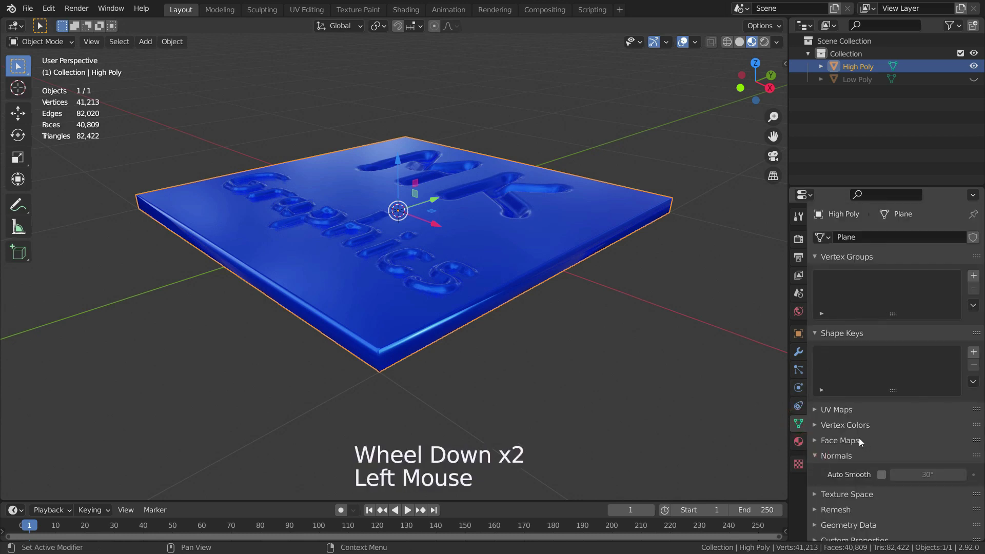
pyautogui.scroll(-1, 855, 445)
pyautogui.click(882, 467)
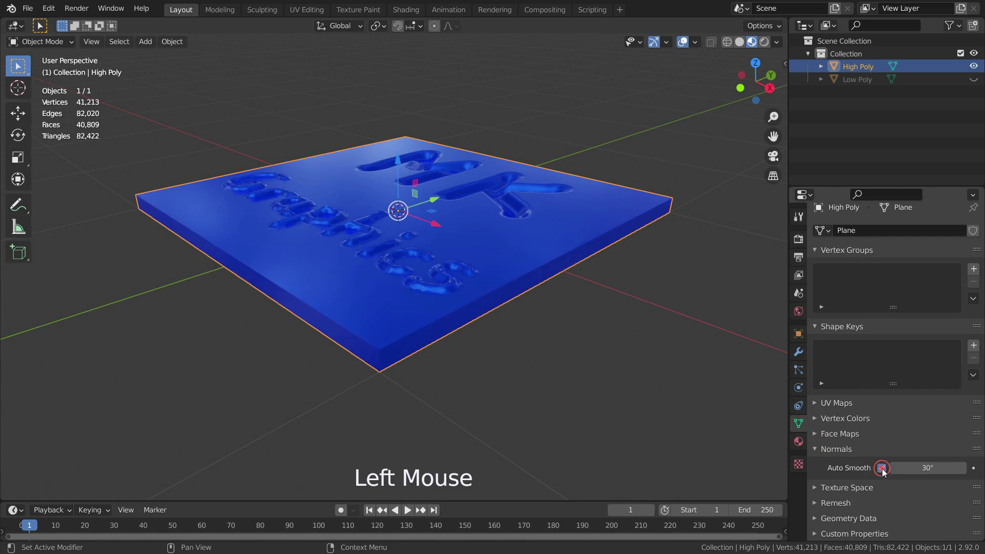
pyautogui.scroll(1, 495, 275)
pyautogui.moveTo(495, 275)
pyautogui.mouseDown(button='middle')
pyautogui.moveTo(540, 310)
pyautogui.moveTo(616, 297)
pyautogui.mouseUp(button='middle')
pyautogui.moveTo(928, 468); pyautogui.dragTo(957, 468)
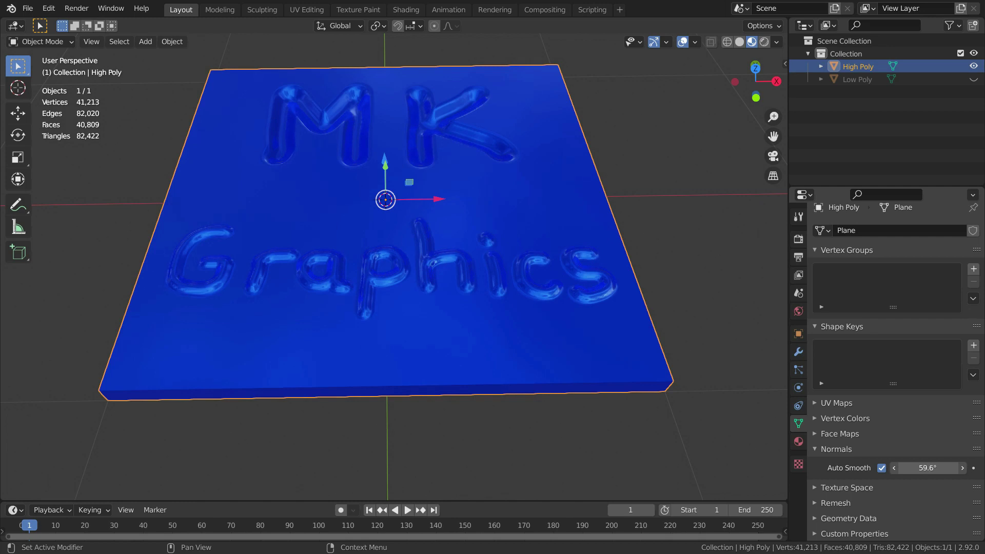
pyautogui.moveTo(957, 467); pyautogui.dragTo(959, 468)
pyautogui.scroll(1, 318, 330)
pyautogui.moveTo(318, 330); pyautogui.dragTo(413, 282, button='middle')
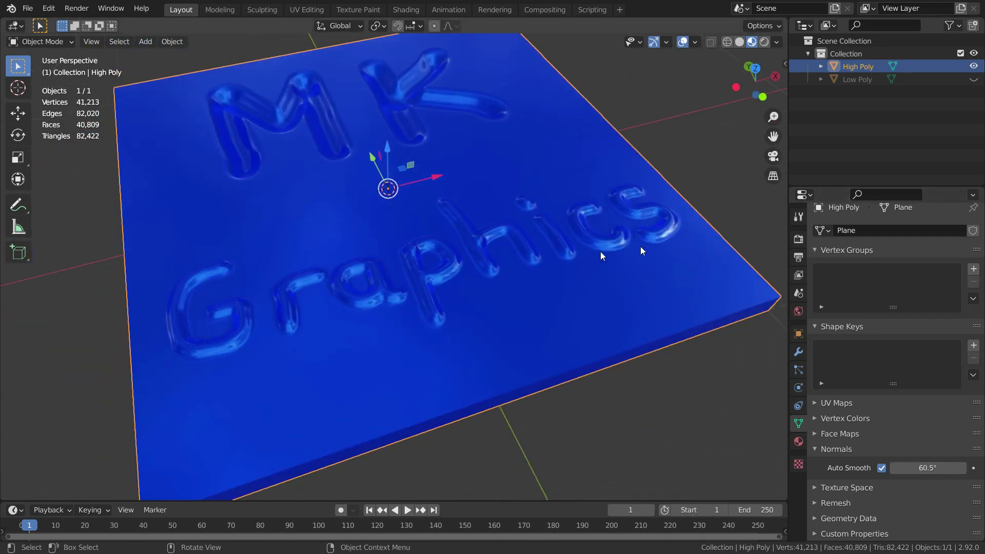
# - Unhide the Low Poly slab in the Outliner and move to the Shading workspace
pyautogui.click(972, 80)
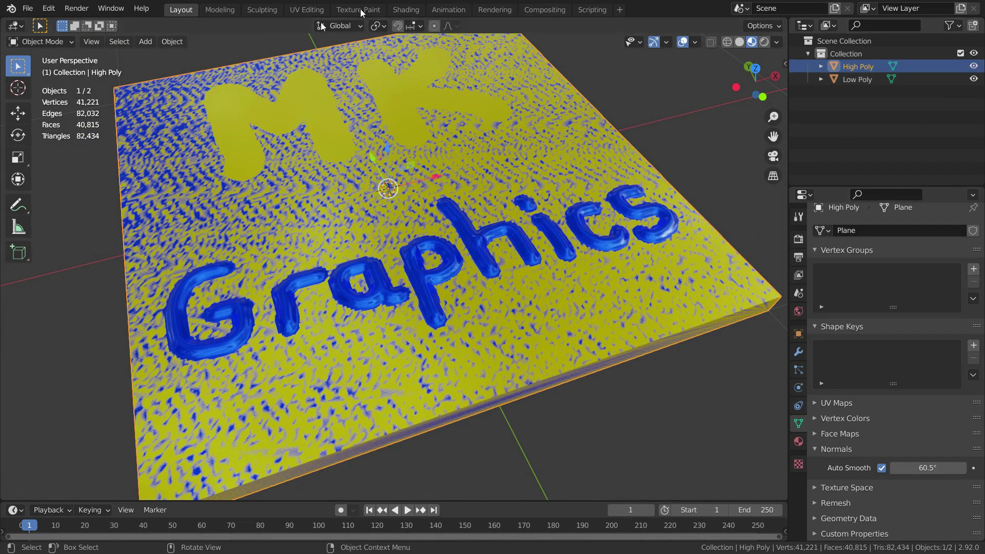
pyautogui.click(404, 10)
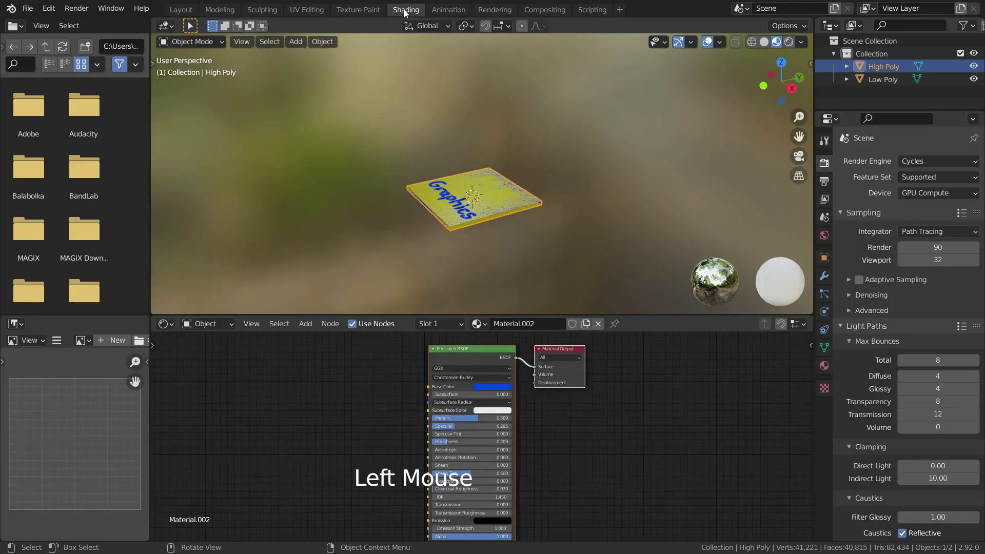
pyautogui.scroll(3, 439, 211)
pyautogui.moveTo(435, 214); pyautogui.dragTo(554, 243, button='middle')
pyautogui.scroll(3, 513, 235)
# - Widen the Image Editor and start a new image named 'Normal map'
pyautogui.scroll(1, 480, 236)
pyautogui.moveTo(480, 236); pyautogui.dragTo(463, 232, button='middle')
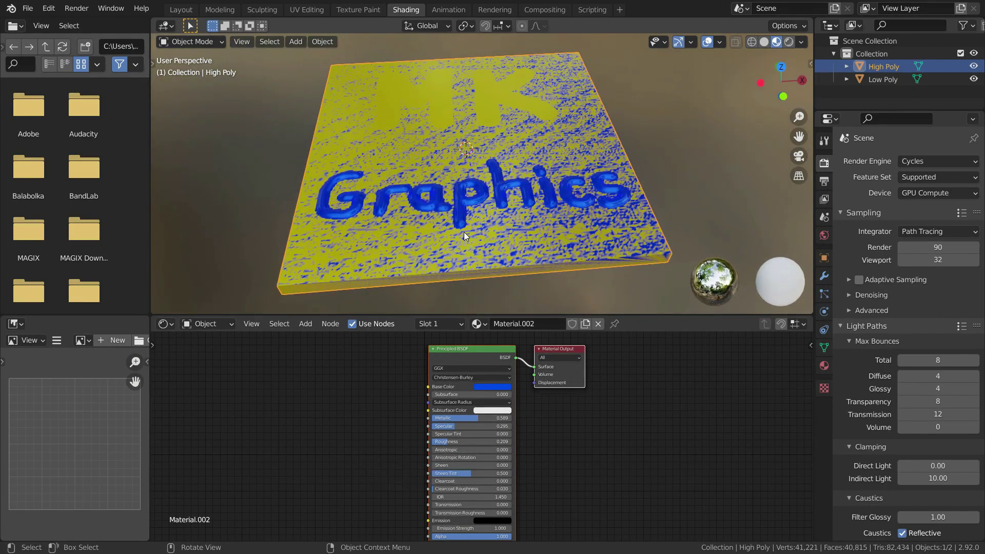
pyautogui.moveTo(148, 328); pyautogui.dragTo(238, 280)
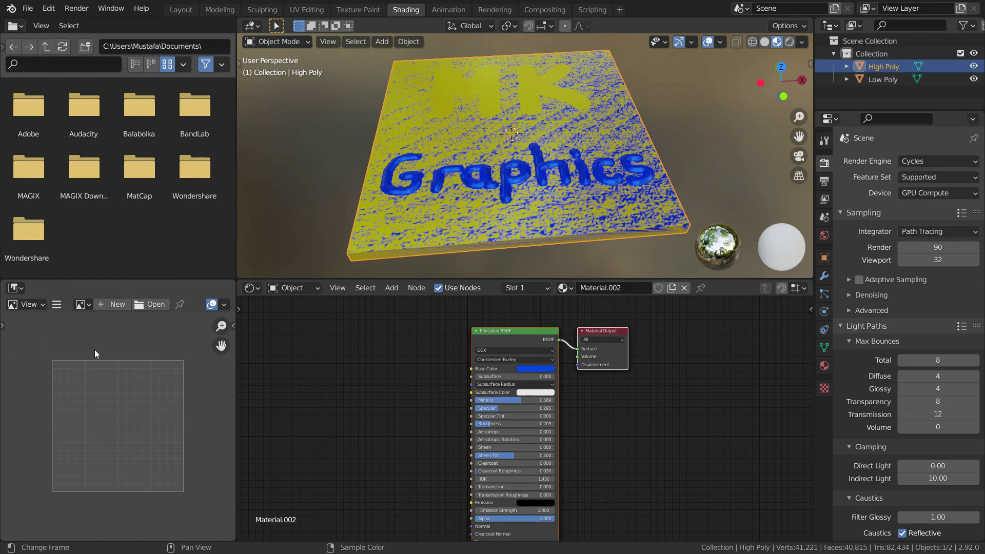
pyautogui.click(106, 303)
pyautogui.click(123, 325)
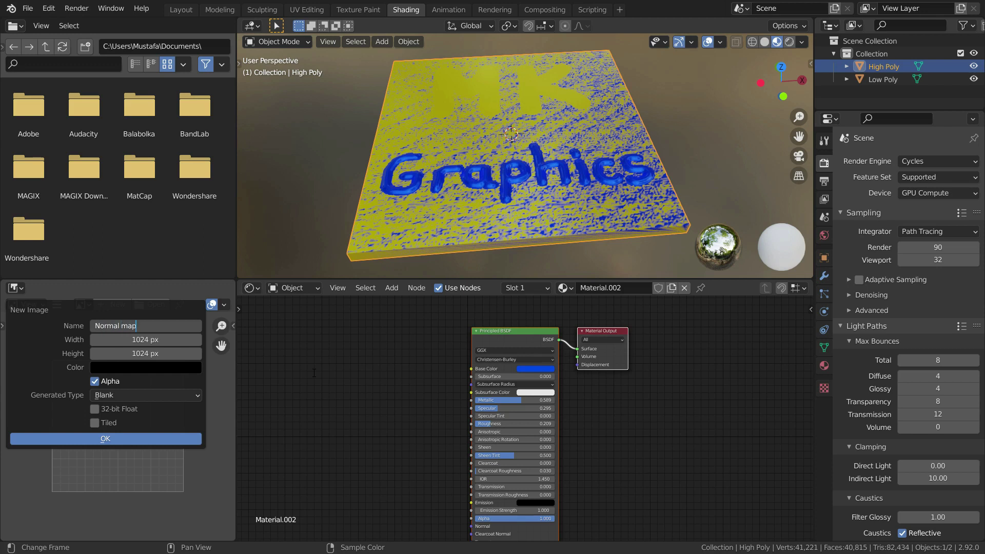
pyautogui.click(154, 339)
# - Set width and height to 1024*4 (4096 px) and create the image
pyautogui.click(154, 339)
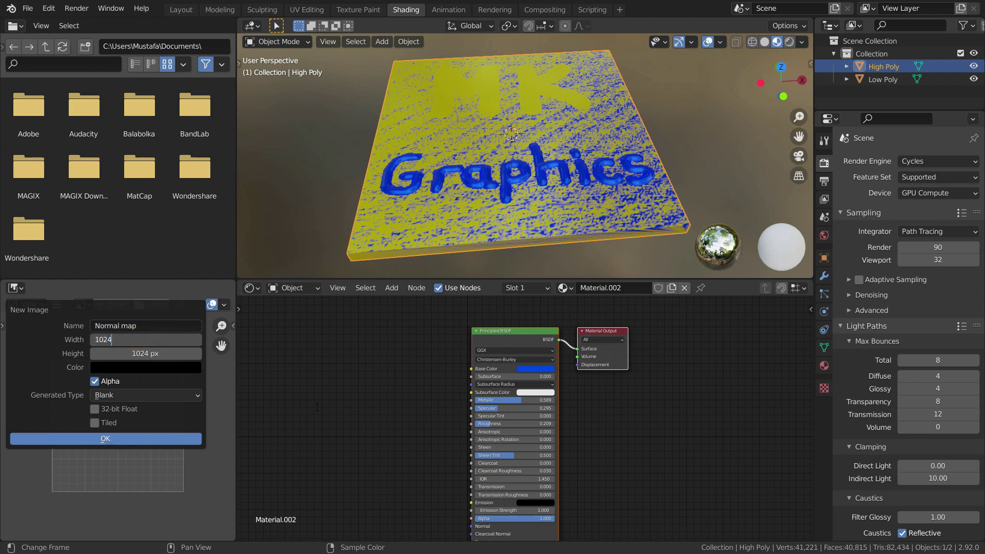
pyautogui.write('*4')
pyautogui.press('Return')
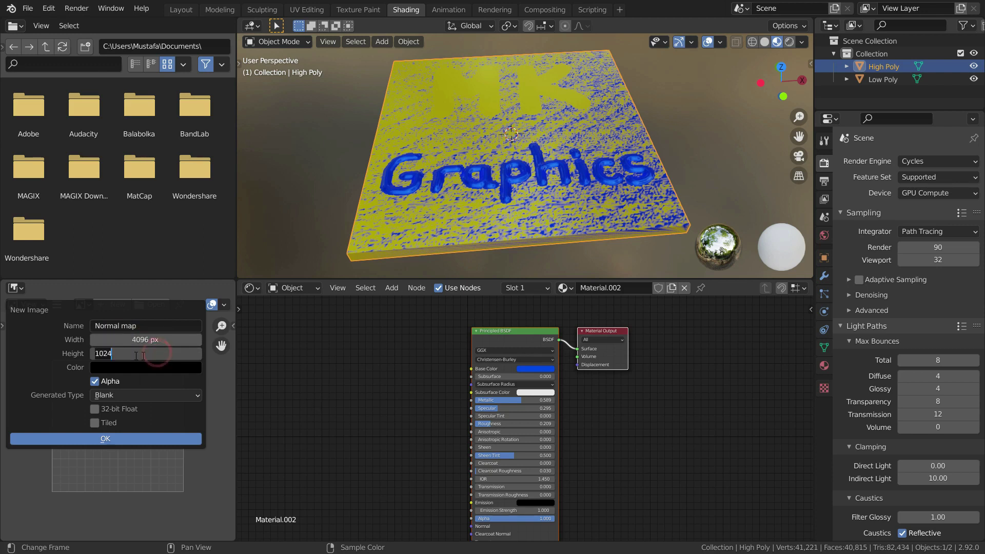
pyautogui.click(135, 354)
pyautogui.write('*4')
pyautogui.press('Return')
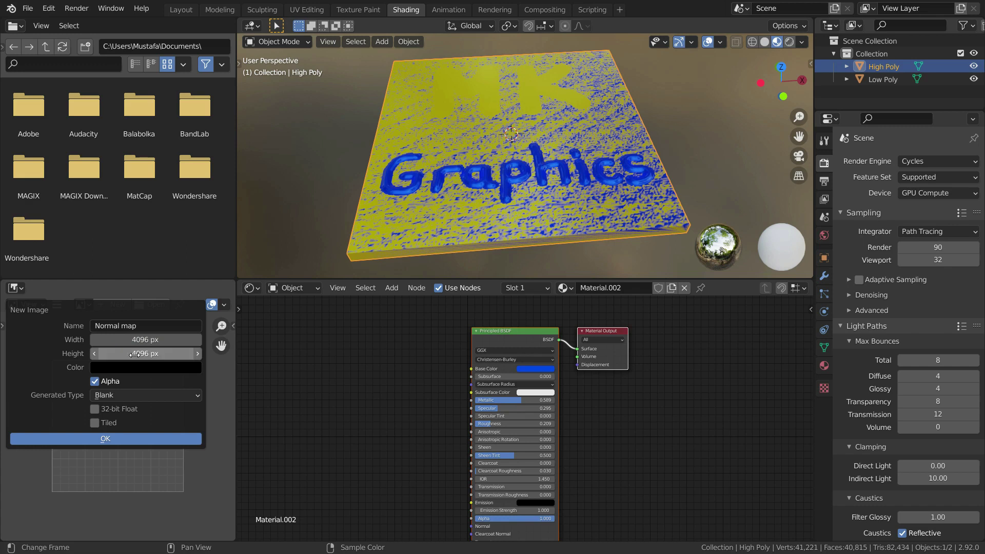
pyautogui.click(129, 439)
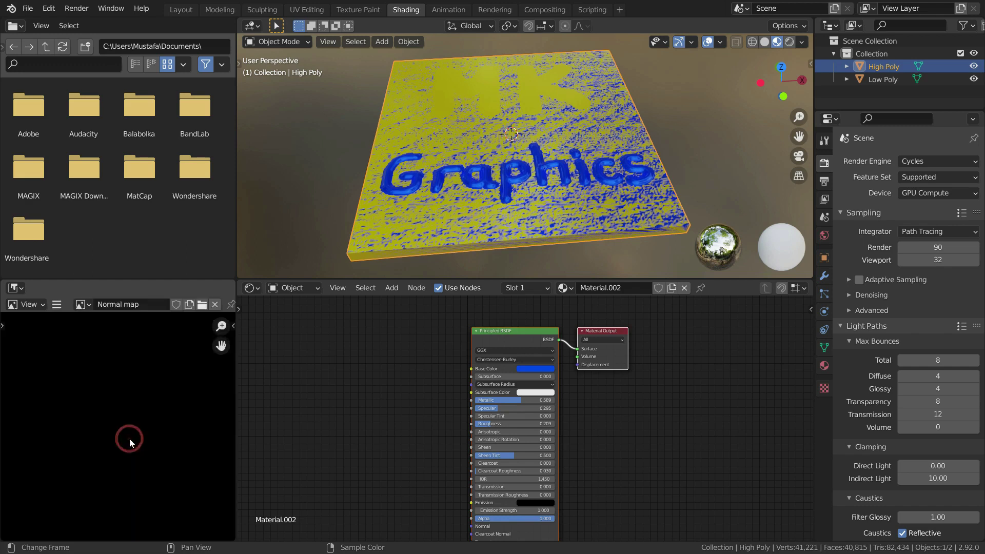
pyautogui.scroll(-14, 109, 403)
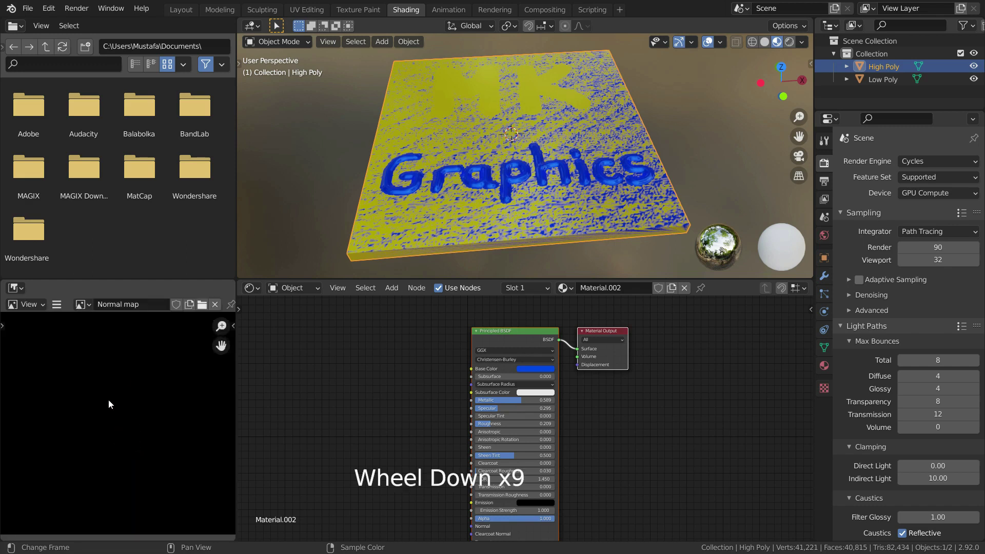
pyautogui.scroll(2, 102, 399)
pyautogui.scroll(1, 101, 398)
pyautogui.scroll(-4, 100, 398)
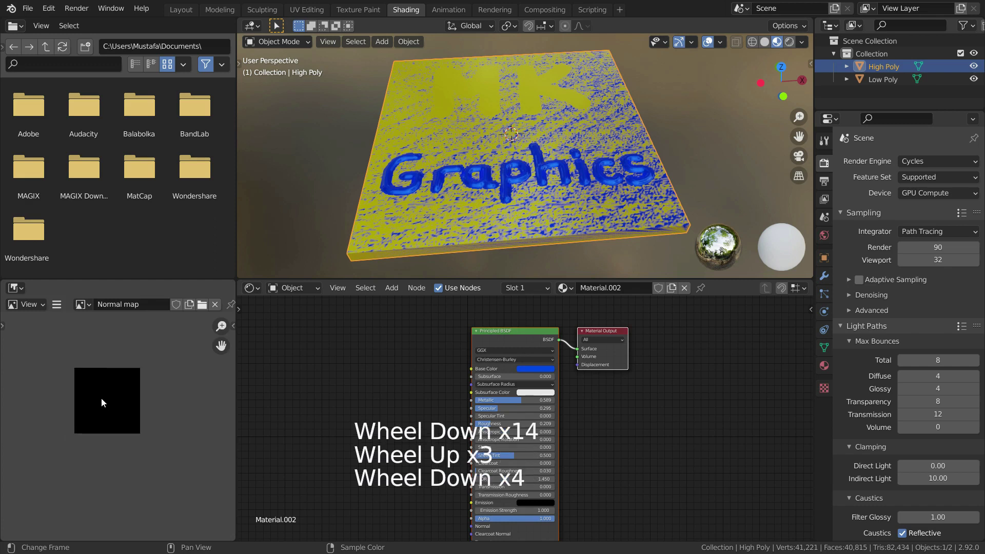
pyautogui.scroll(4, 100, 398)
pyautogui.scroll(-2, 101, 398)
pyautogui.scroll(2, 102, 382)
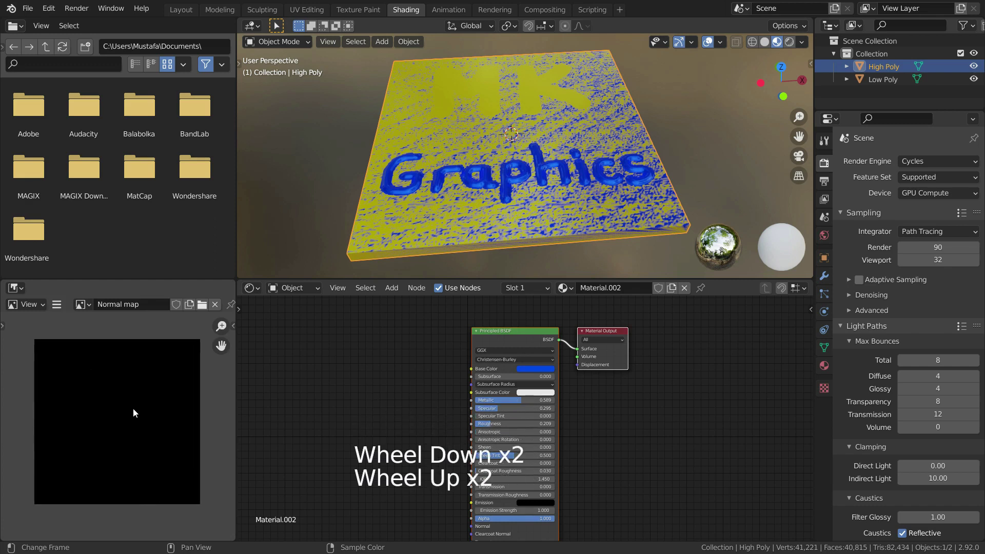
pyautogui.scroll(-1, 133, 409)
pyautogui.scroll(1, 144, 420)
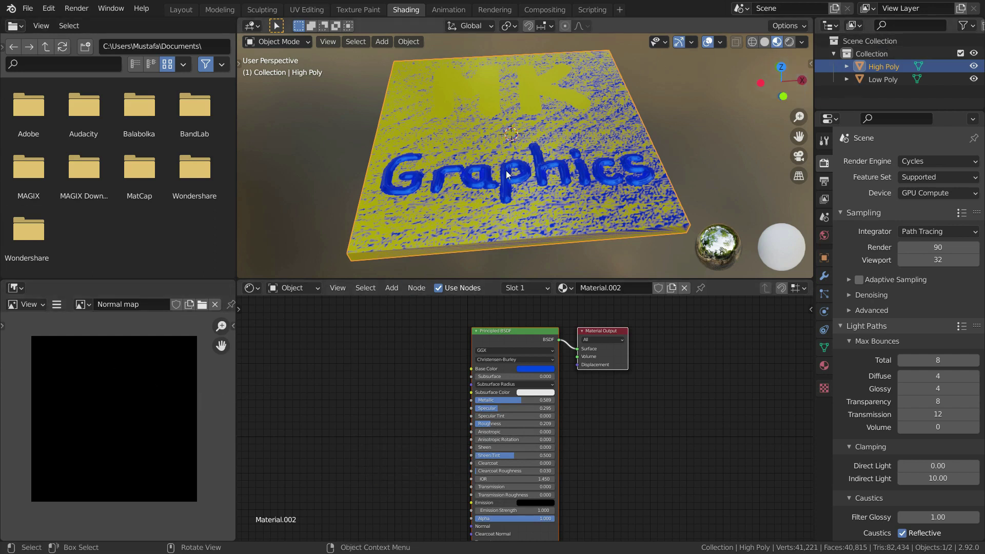
# - Select Low Poly and add an Image Texture node left of its shader
pyautogui.click(879, 81)
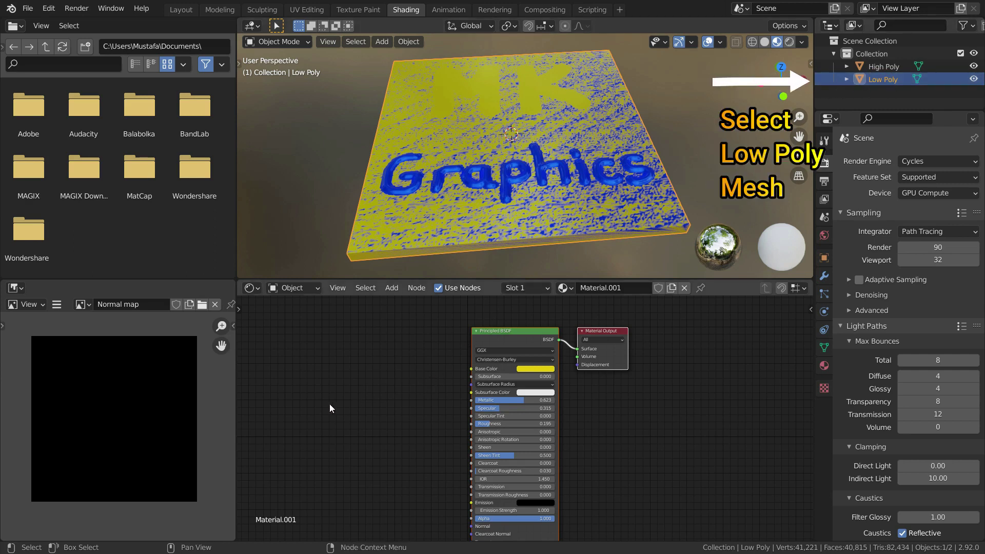
pyautogui.hotkey('shift', 'a')
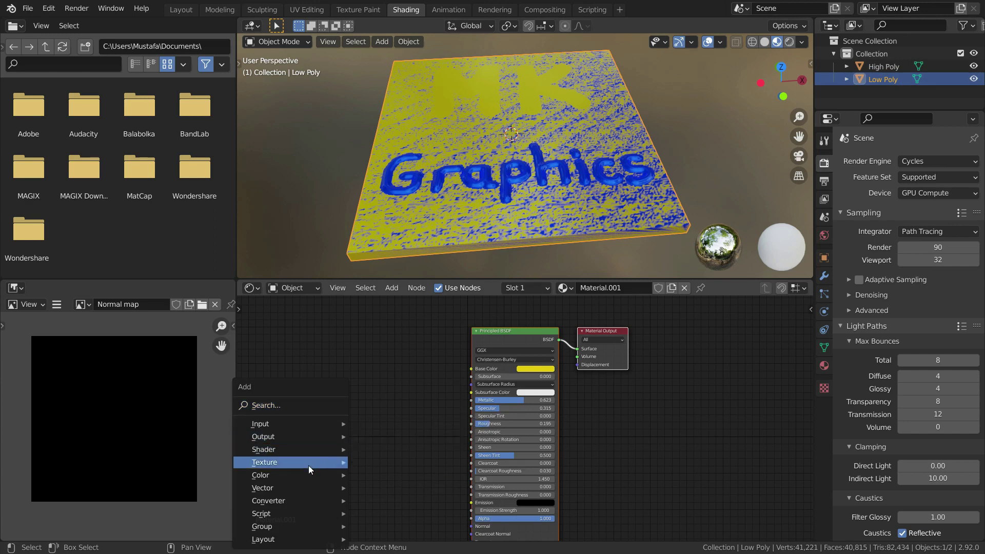
pyautogui.moveTo(313, 463)
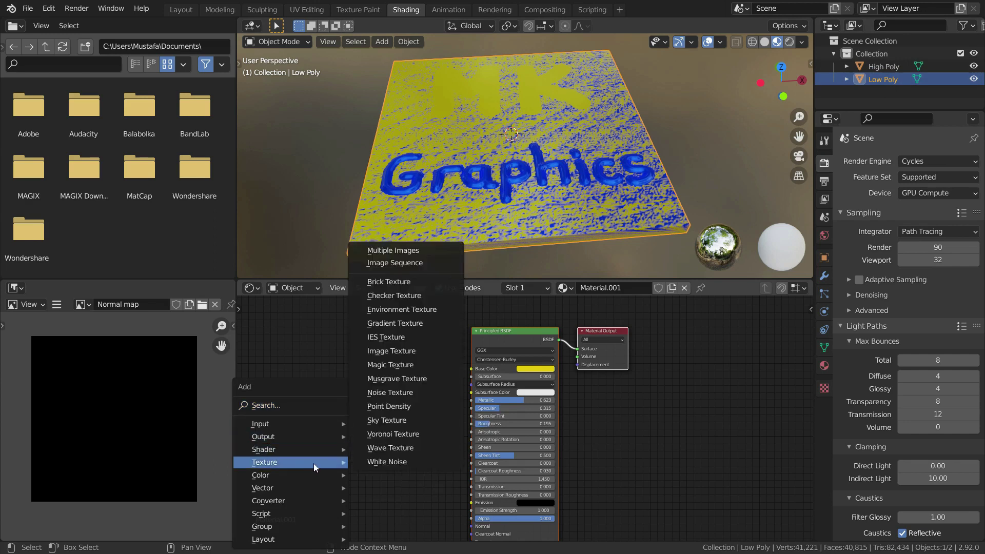
pyautogui.click(404, 350)
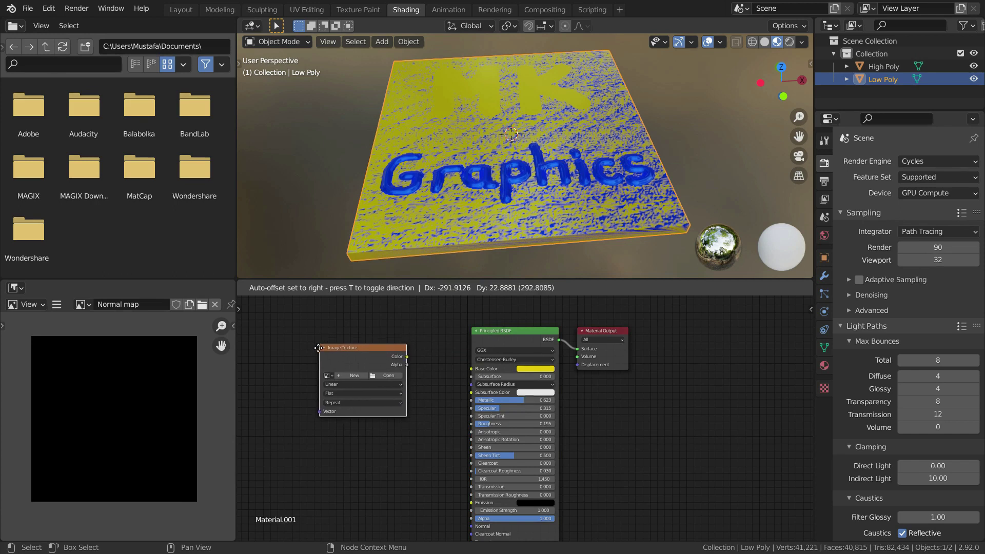
pyautogui.click(324, 344)
pyautogui.scroll(4, 340, 387)
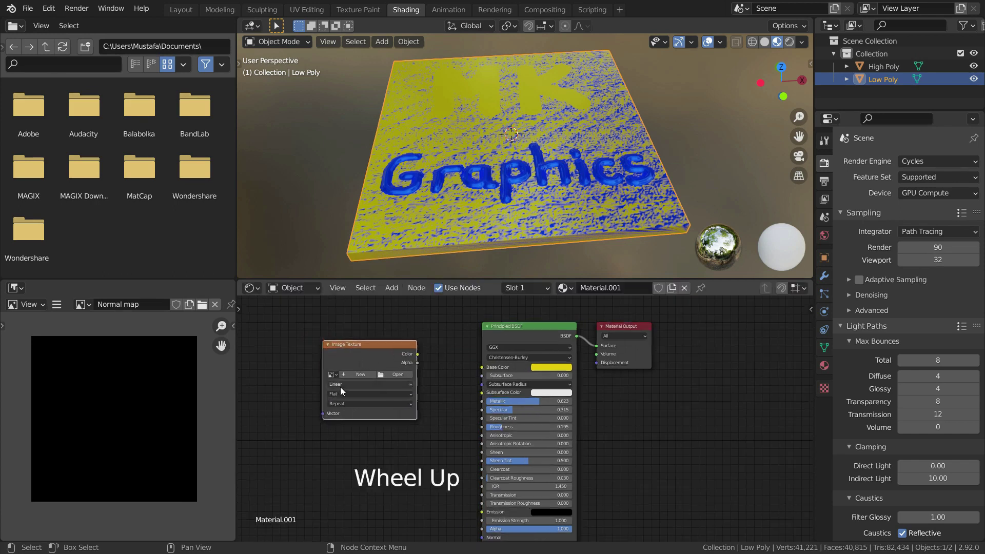
pyautogui.scroll(6, 342, 389)
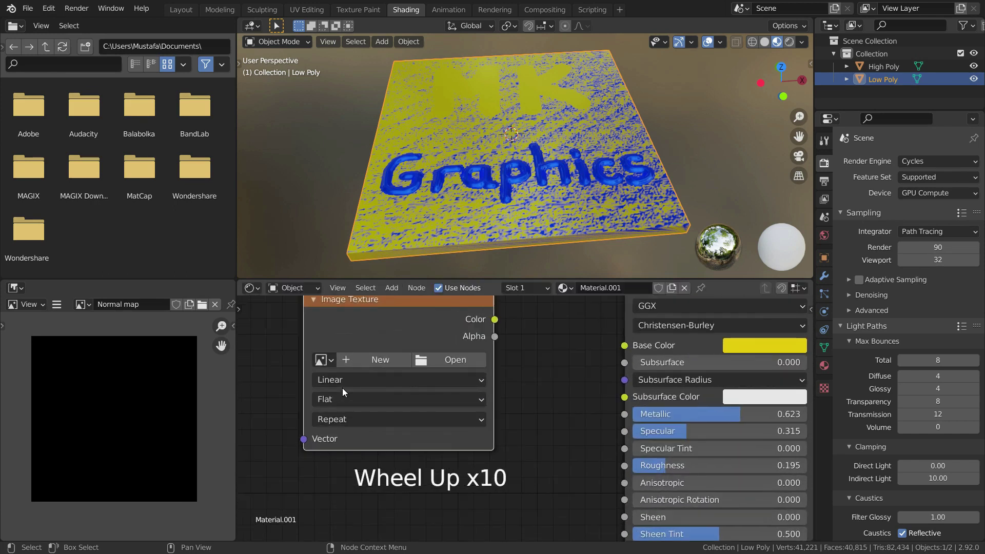
# - Assign the Normal map image to the node and set Color Space to Non-Color
pyautogui.click(329, 361)
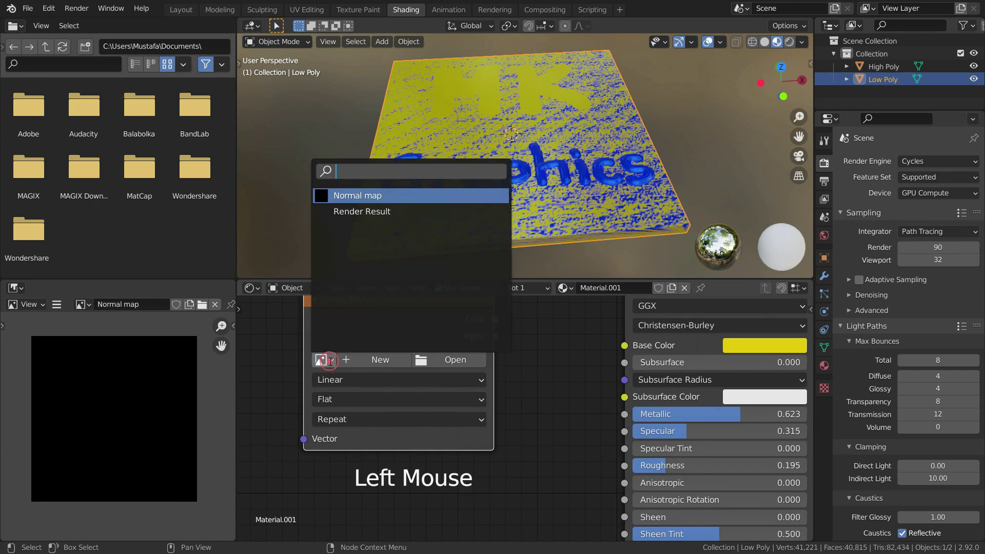
pyautogui.click(348, 195)
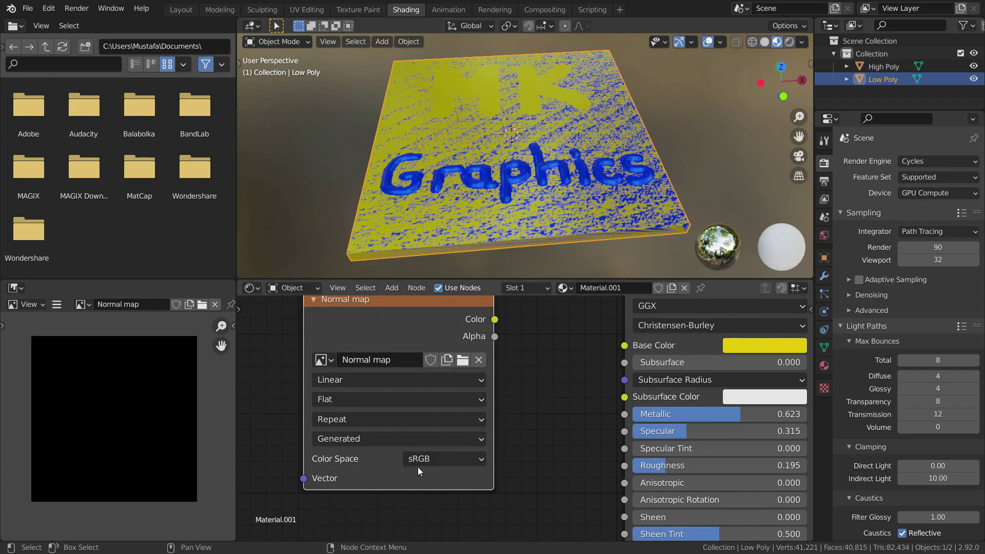
pyautogui.click(440, 458)
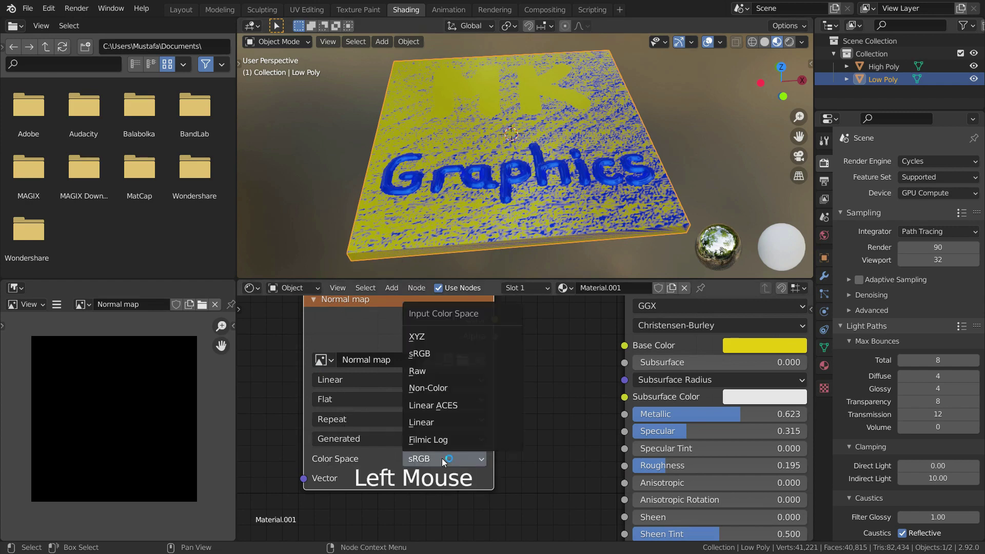
pyautogui.click(436, 392)
pyautogui.scroll(-5, 494, 414)
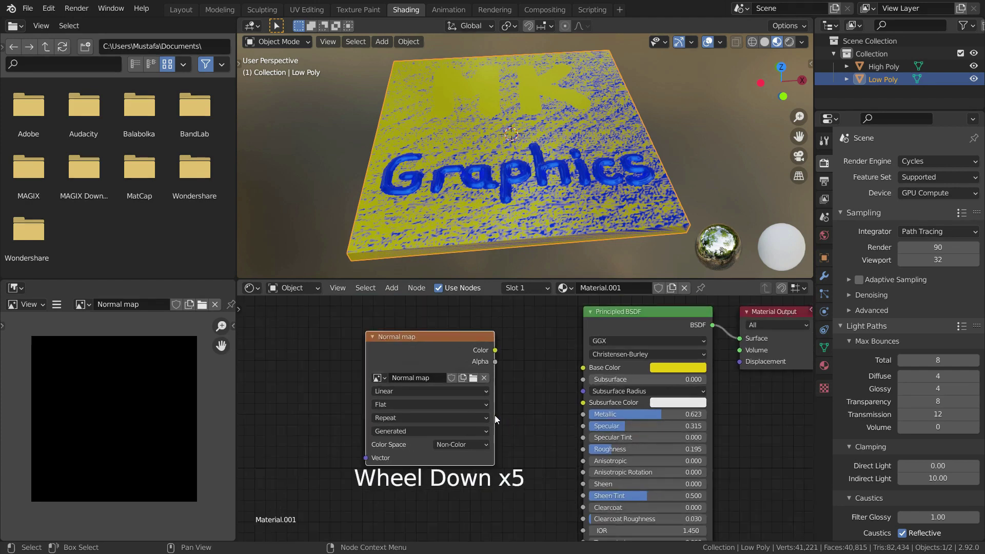
pyautogui.scroll(-3, 494, 414)
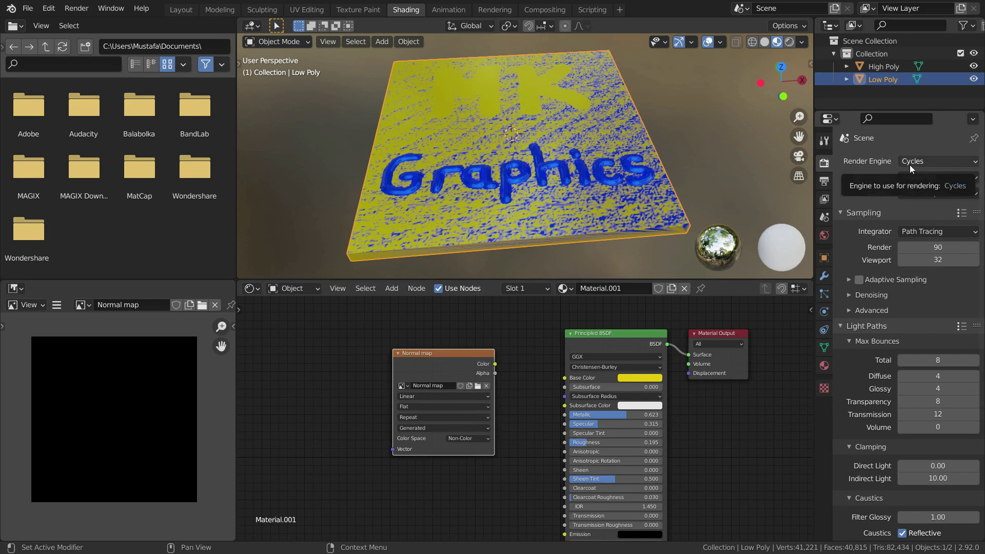
# - In the Bake panel, set Bake Type to Normal and enable Selected to Active
pyautogui.scroll(-5, 859, 219)
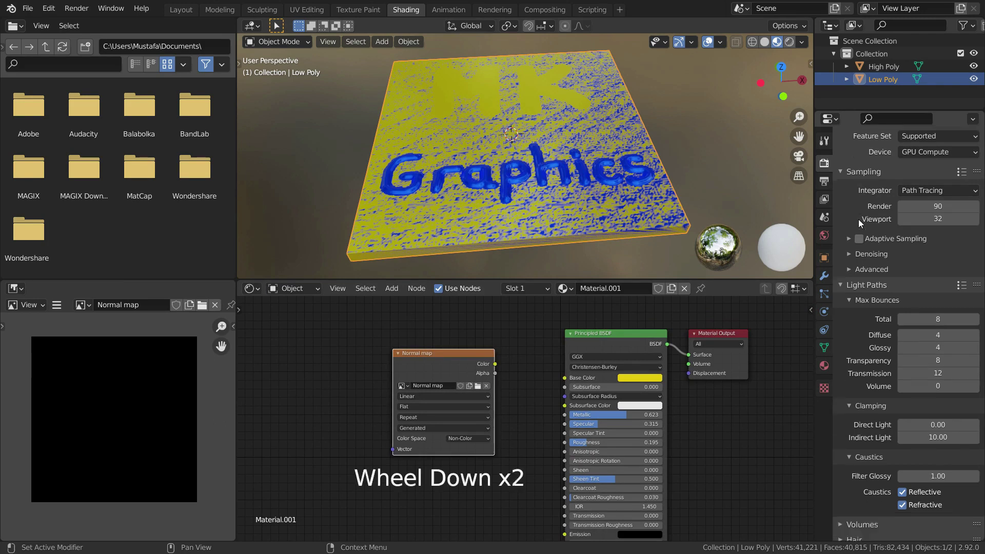
pyautogui.scroll(-6, 859, 226)
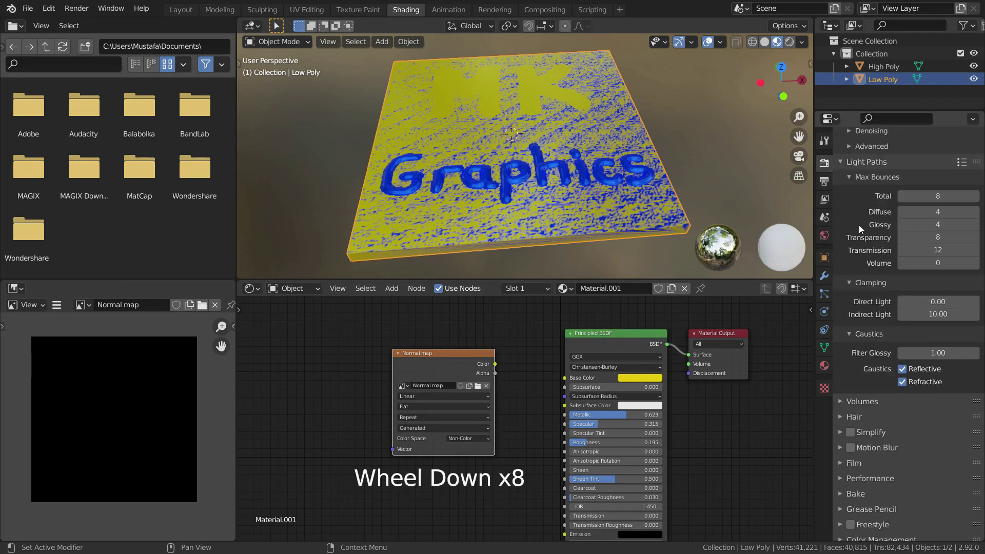
pyautogui.click(839, 487)
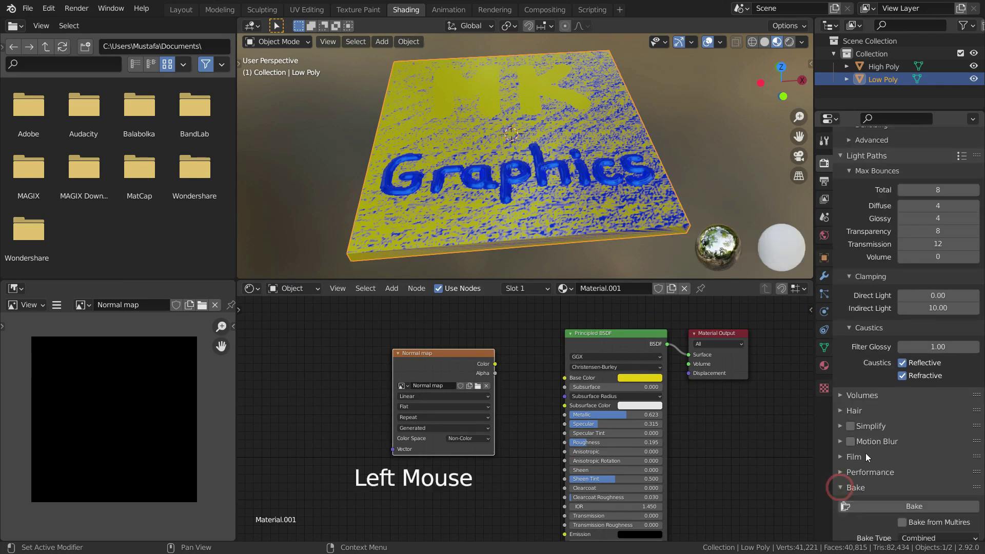
pyautogui.scroll(-12, 866, 451)
pyautogui.scroll(-2, 866, 282)
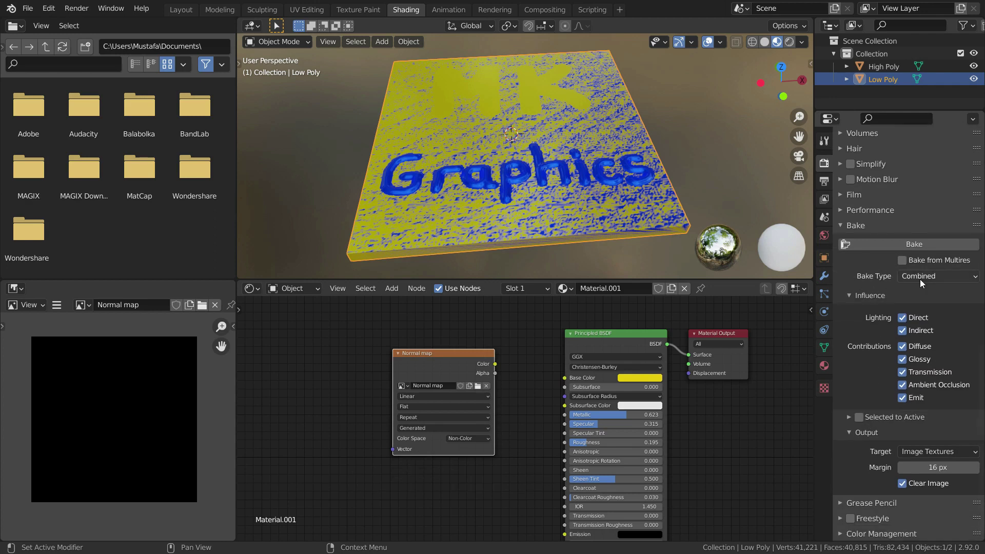
pyautogui.click(934, 277)
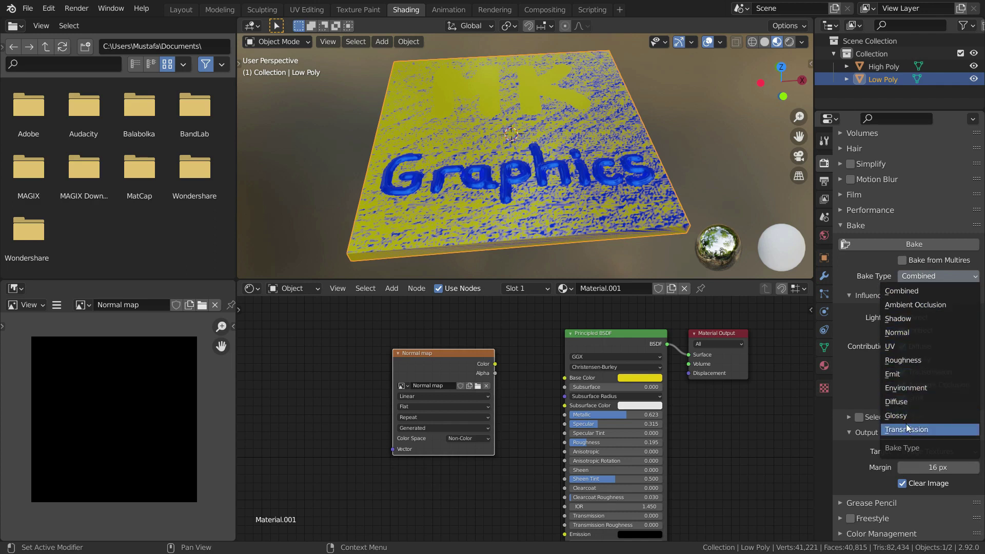
pyautogui.click(912, 333)
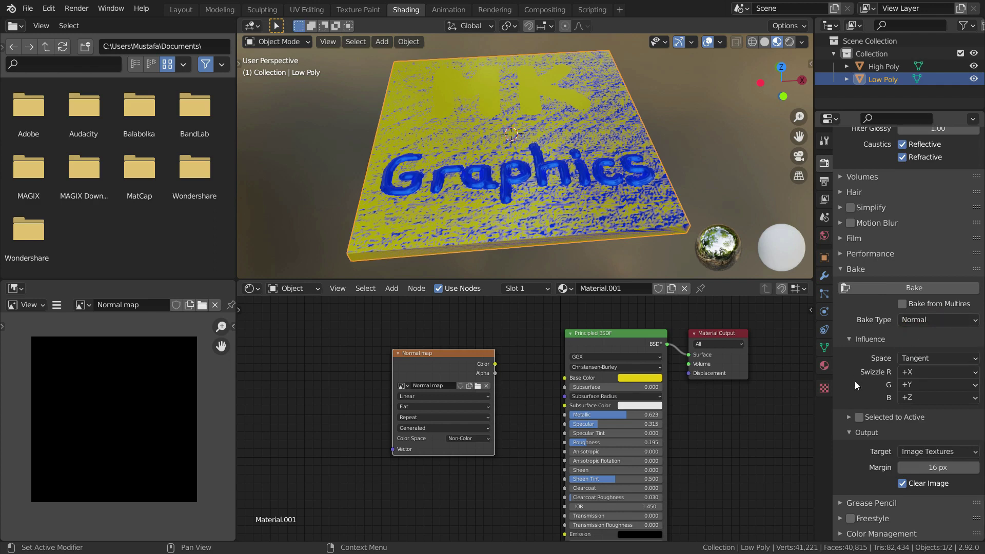
pyautogui.scroll(-2, 855, 380)
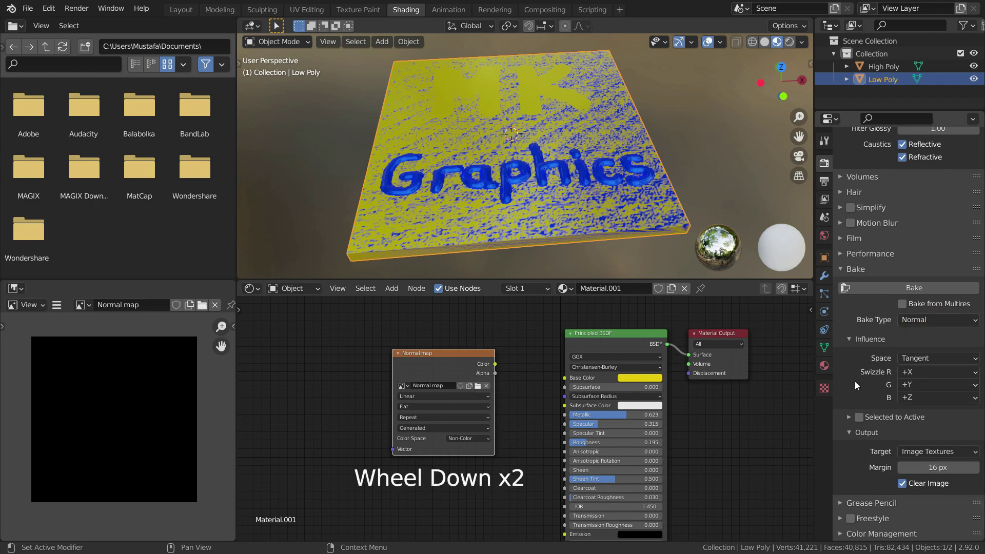
pyautogui.click(859, 417)
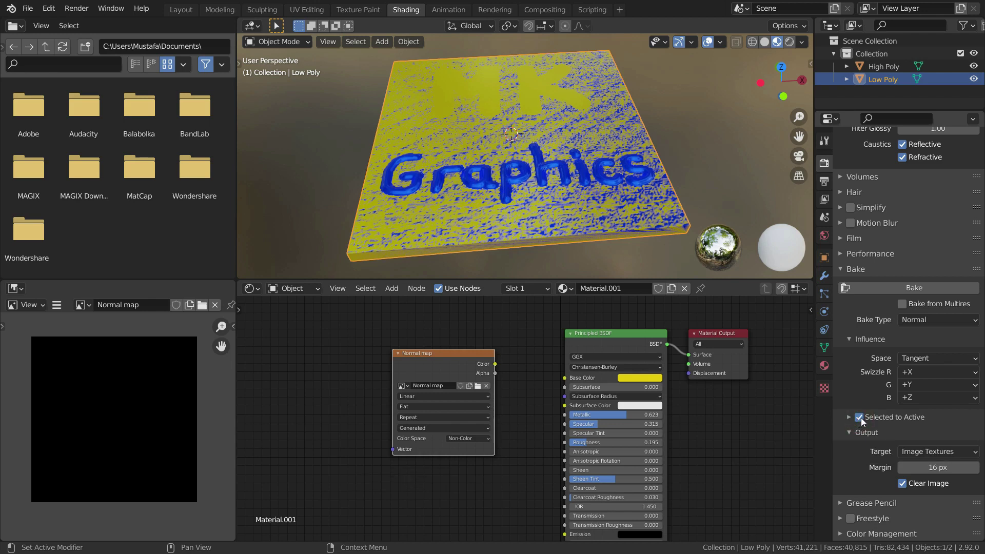
pyautogui.click(848, 417)
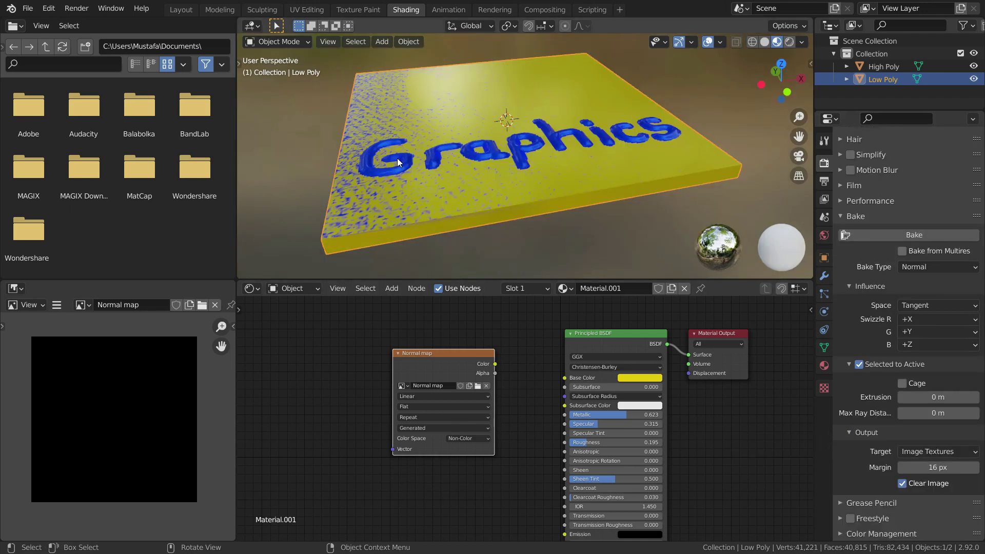
# - Select the High Poly slab, then Shift-add the Low Poly slab as active
pyautogui.click(405, 162)
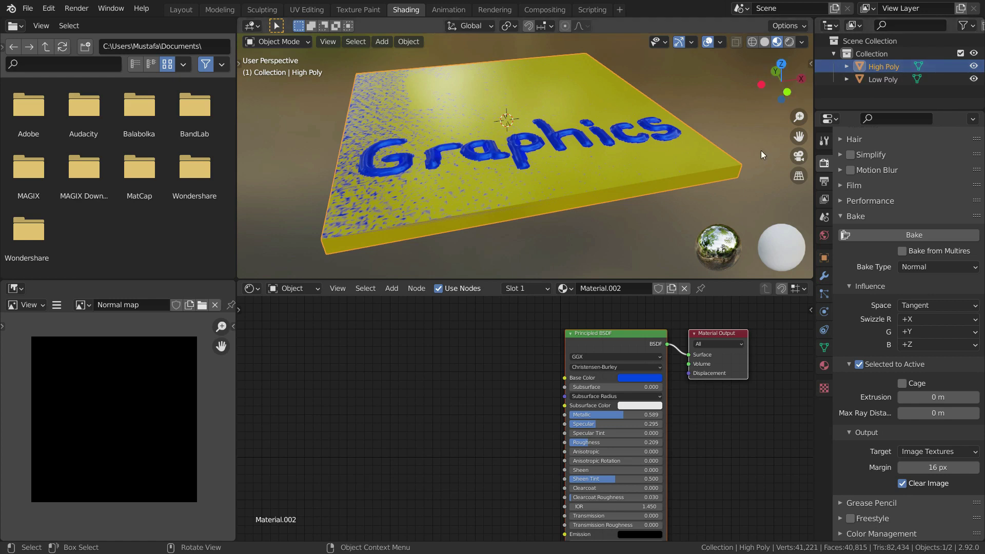
pyautogui.press('shift')
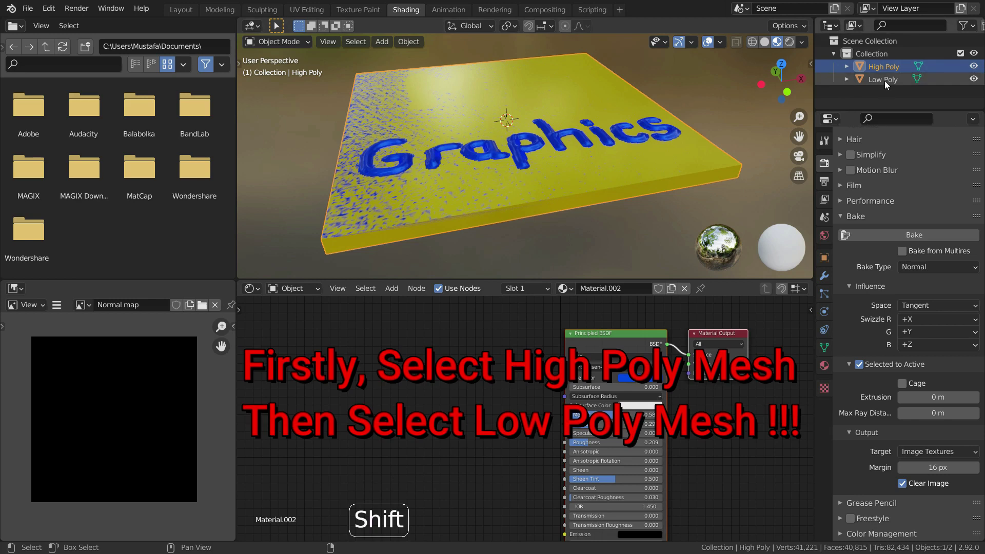
pyautogui.keyDown('shift'); pyautogui.click(692, 174); pyautogui.keyUp('shift')
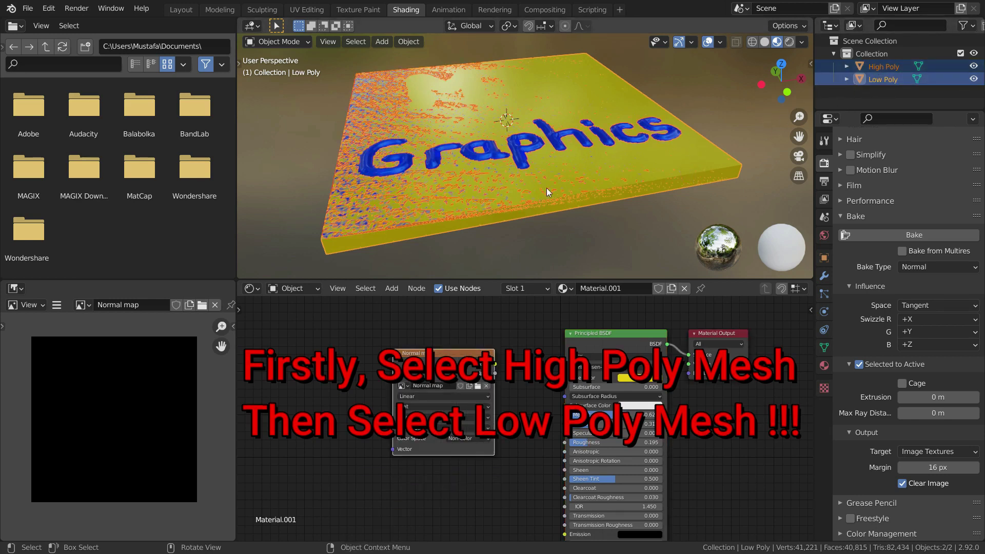
pyautogui.scroll(2, 546, 195)
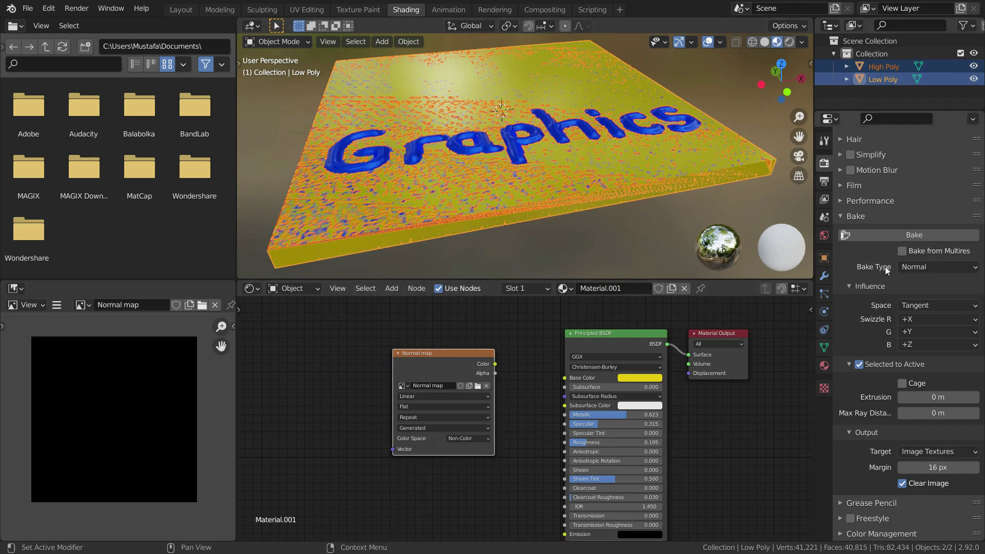
# - Run the Normal bake, then maximize the Image Editor with Ctrl+Space and zoom into the result
pyautogui.click(908, 235)
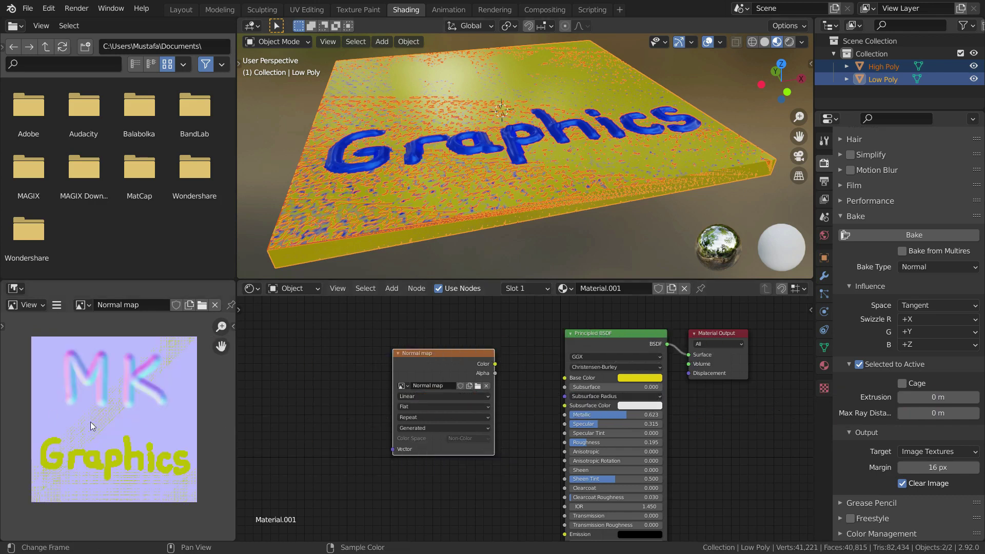
pyautogui.scroll(1, 90, 422)
pyautogui.scroll(-1, 113, 407)
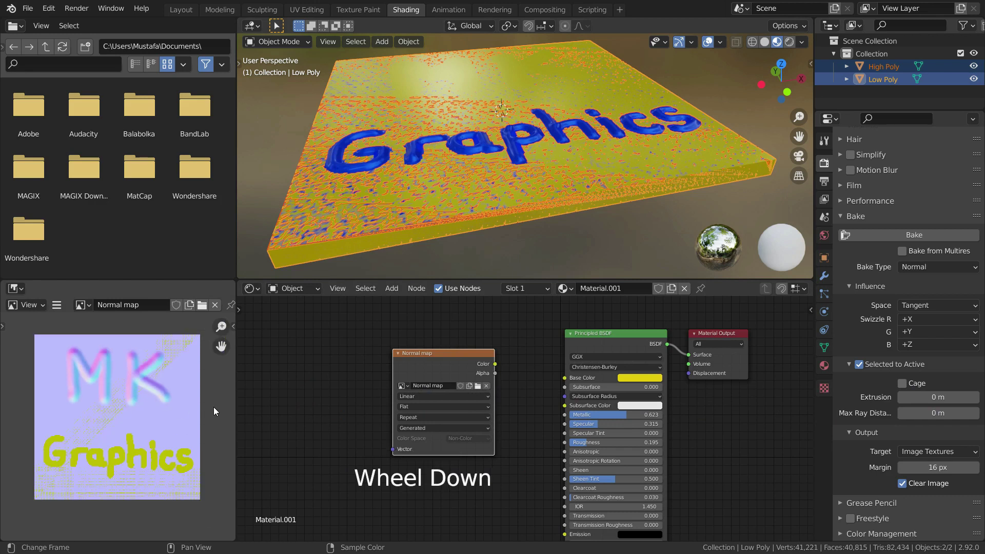
pyautogui.hotkey('ctrl', 'space')
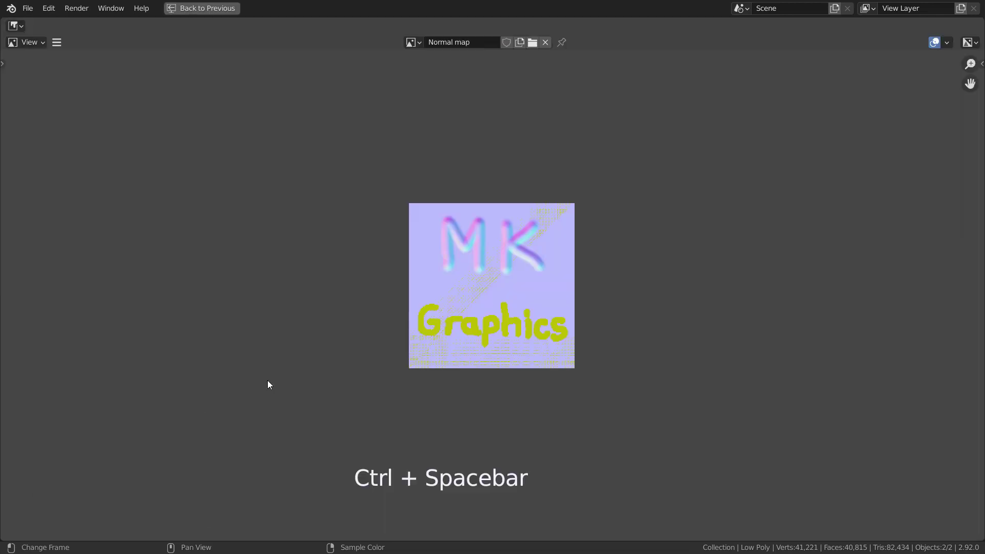
pyautogui.scroll(2, 508, 339)
pyautogui.scroll(1, 484, 272)
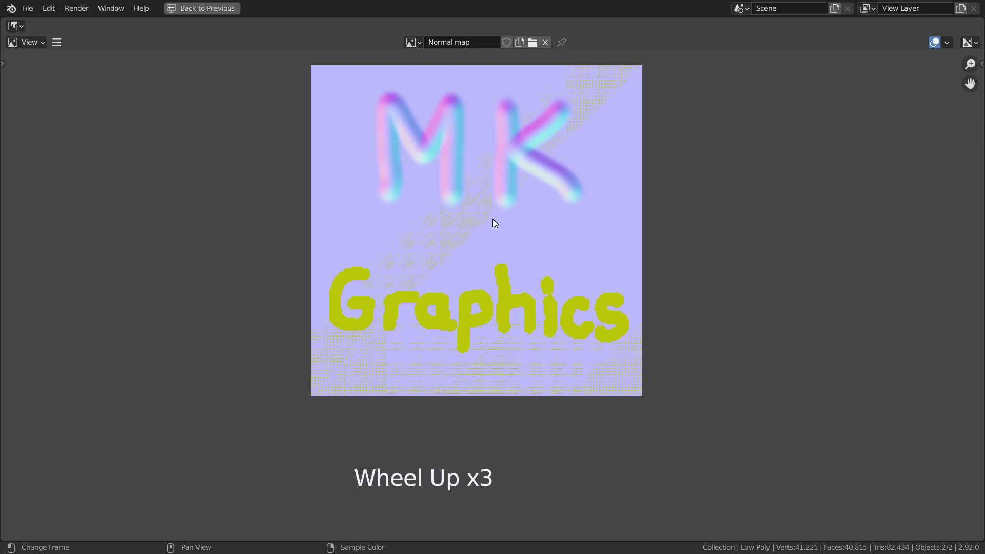
pyautogui.scroll(1, 492, 226)
pyautogui.scroll(2, 473, 271)
pyautogui.scroll(-2, 491, 310)
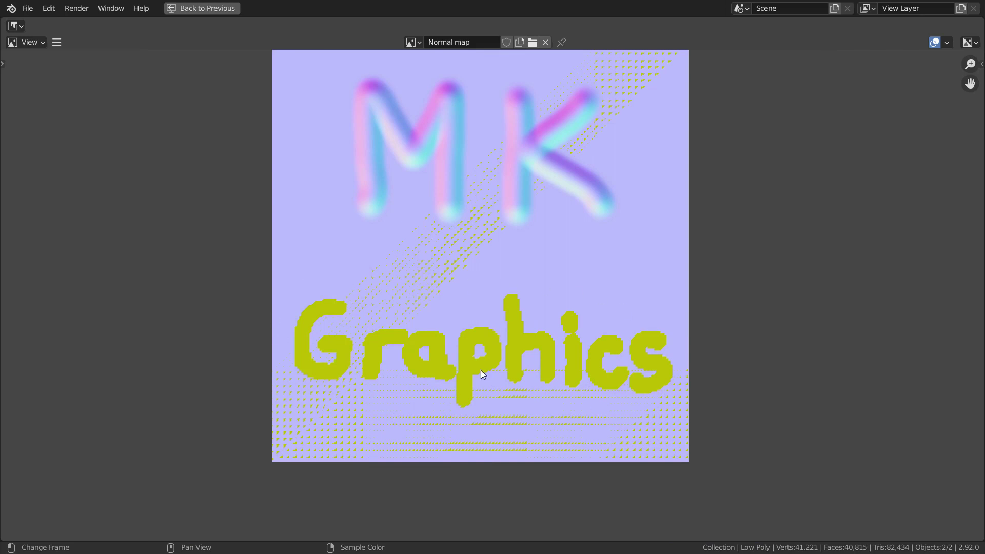
# - Restore the Shading layout, hide Low Poly, and orbit around the embossed High Poly lettering
pyautogui.hotkey('ctrl', 'space')
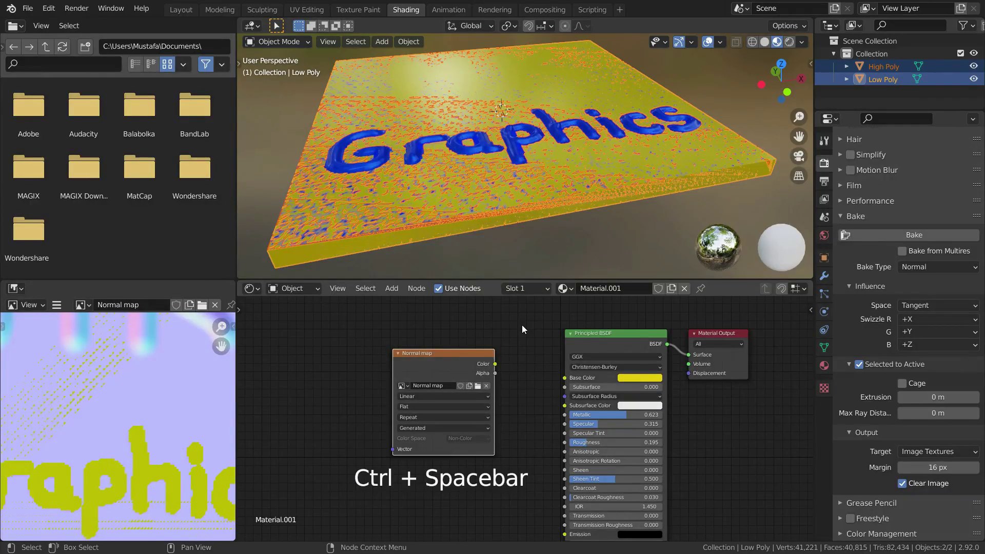
pyautogui.scroll(-3, 127, 418)
pyautogui.scroll(-3, 127, 417)
pyautogui.scroll(3, 128, 391)
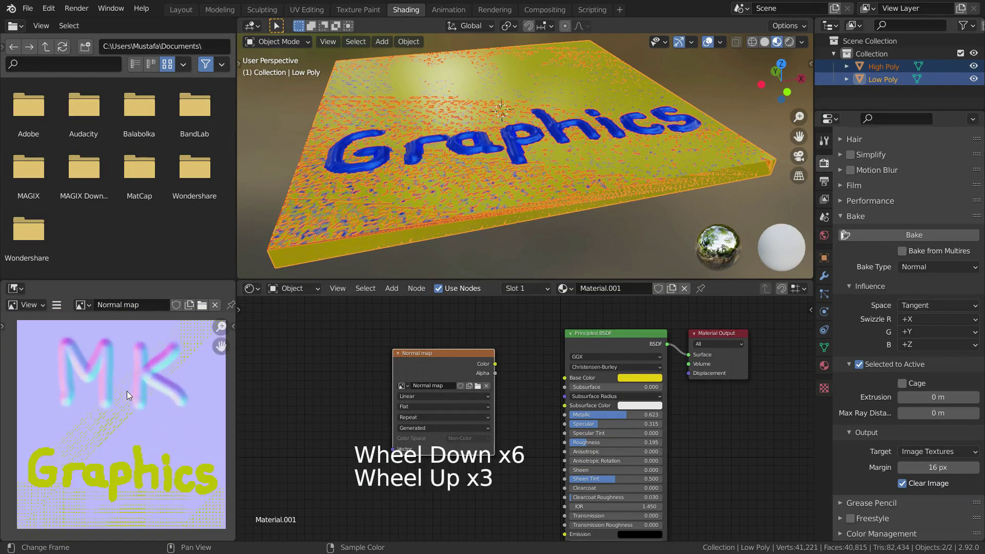
pyautogui.click(973, 78)
pyautogui.scroll(2, 537, 124)
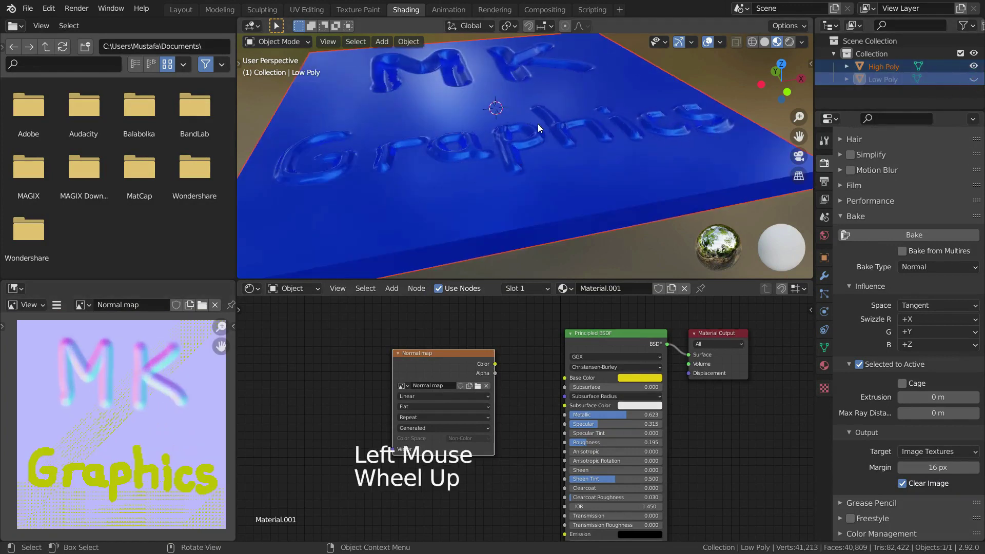
pyautogui.moveTo(538, 124); pyautogui.dragTo(673, 129, button='middle')
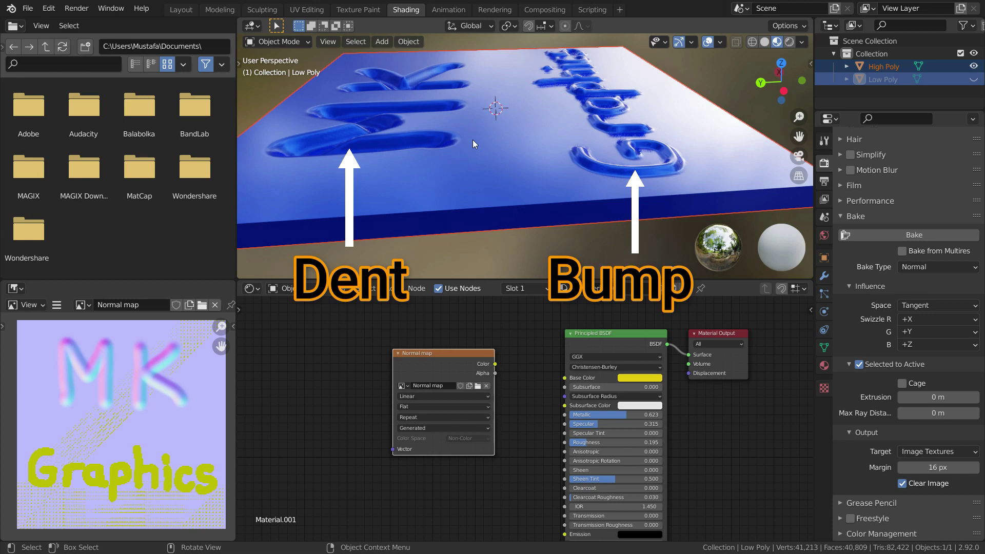
pyautogui.moveTo(507, 170); pyautogui.dragTo(567, 221, button='middle')
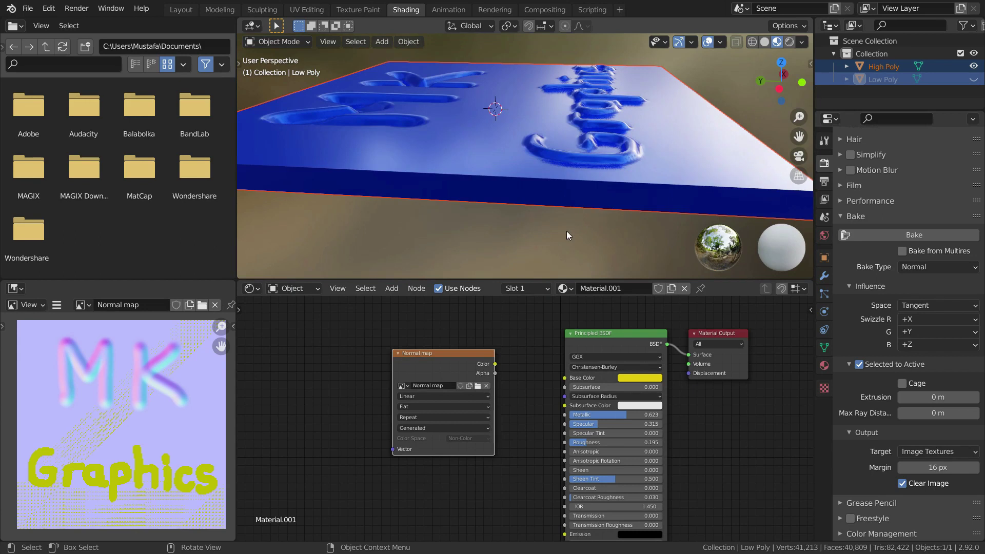
# - Measure the height of the raised lettering in front orthographic view
pyautogui.press('KP_1')
pyautogui.scroll(-2, 559, 148)
pyautogui.scroll(2, 559, 147)
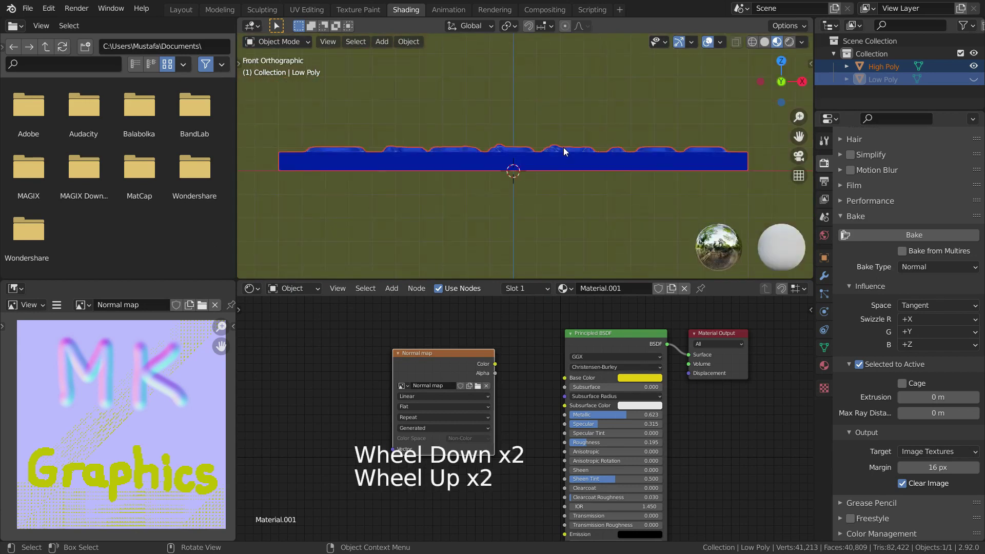
pyautogui.scroll(1, 563, 147)
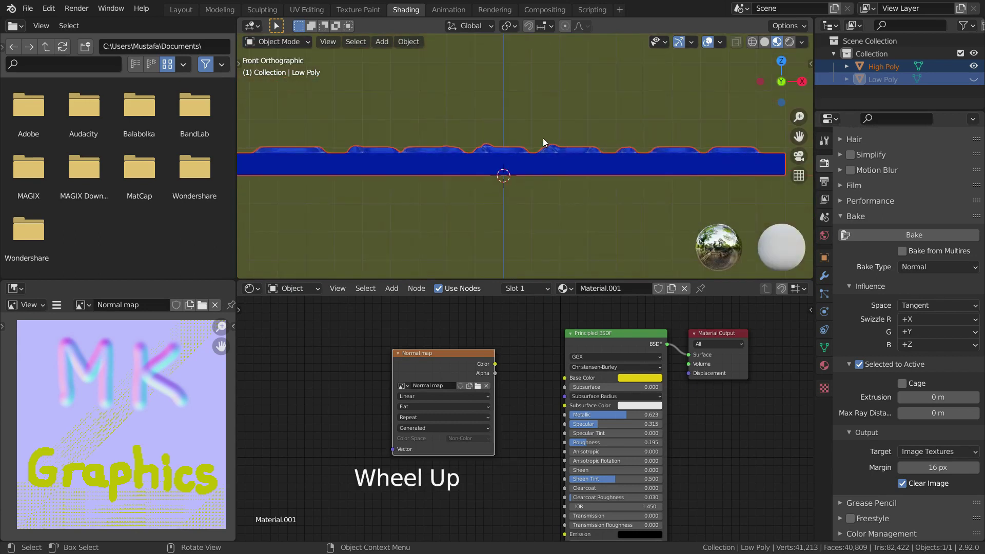
pyautogui.press('t')
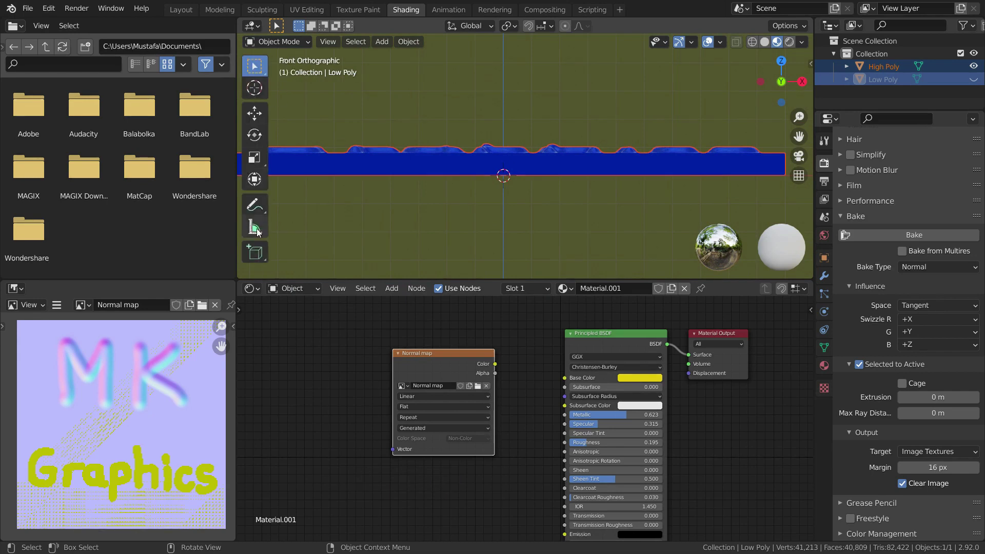
pyautogui.click(255, 226)
pyautogui.scroll(3, 485, 156)
pyautogui.scroll(3, 485, 156)
pyautogui.moveTo(495, 136); pyautogui.dragTo(495, 165)
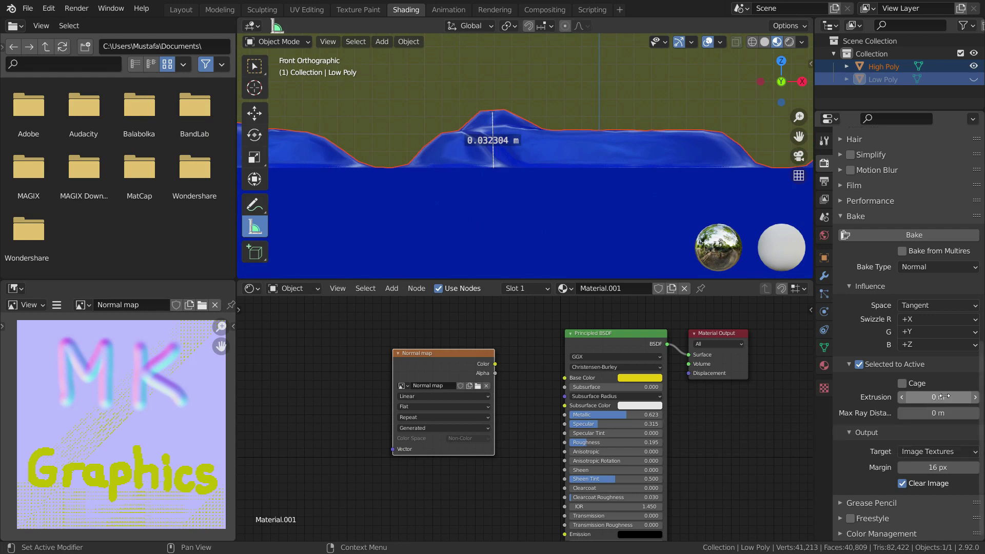
# - Set the bake Extrusion distance to 0.35 m
pyautogui.click(938, 397)
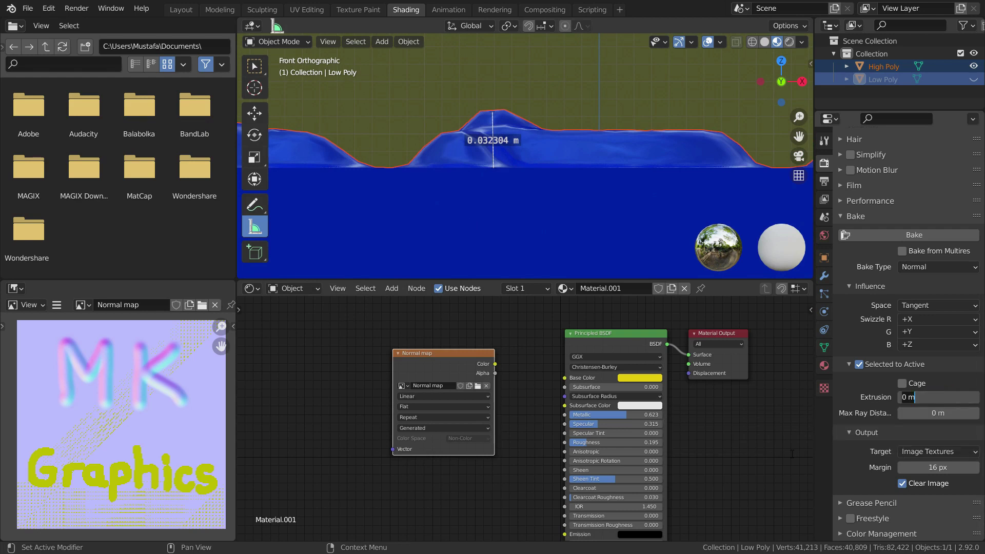
pyautogui.write('0.35')
pyautogui.press('Return')
# - Unhide Low Poly, select High Poly then Low Poly as active, and switch to the Move tool
pyautogui.moveTo(781, 82); pyautogui.dragTo(793, 96)
pyautogui.click(973, 79)
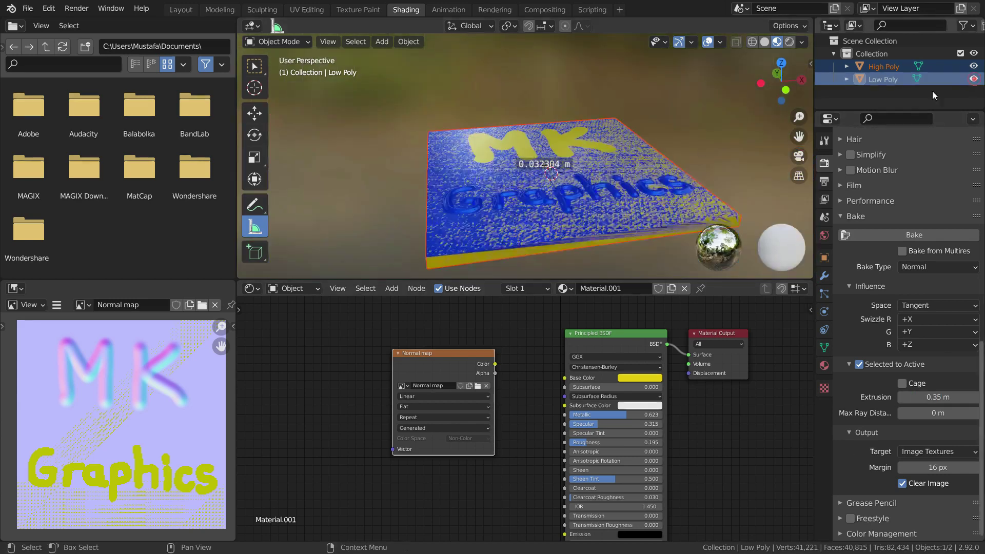
pyautogui.moveTo(359, 154); pyautogui.dragTo(269, 152, button='middle')
pyautogui.click(474, 186)
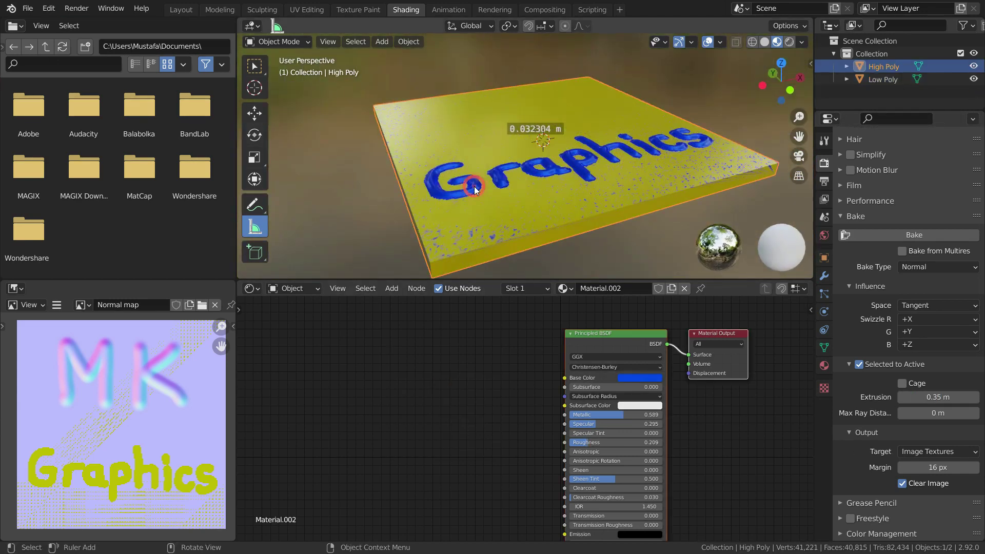
pyautogui.keyDown('shift'); pyautogui.click(540, 237); pyautogui.keyUp('shift')
pyautogui.moveTo(636, 195); pyautogui.dragTo(655, 188, button='middle')
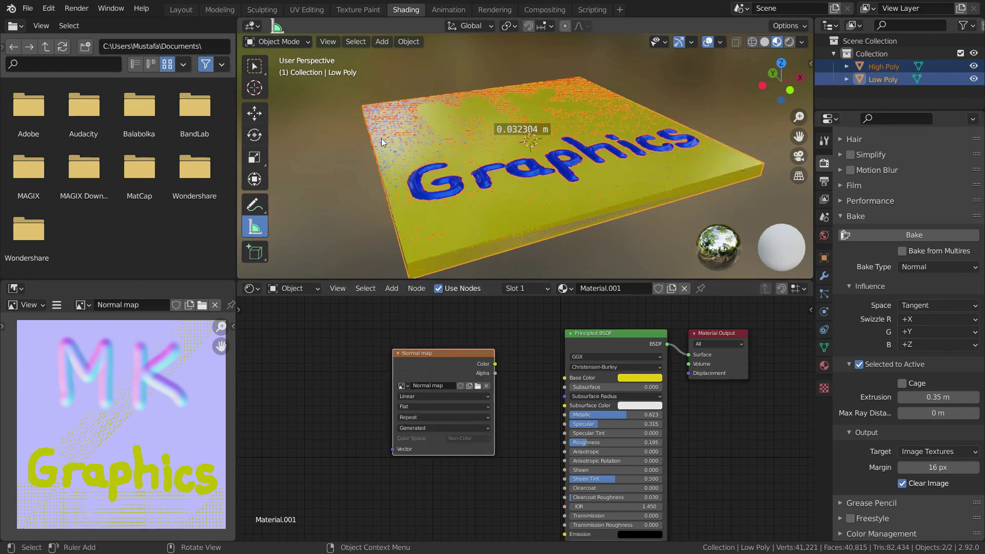
pyautogui.click(254, 112)
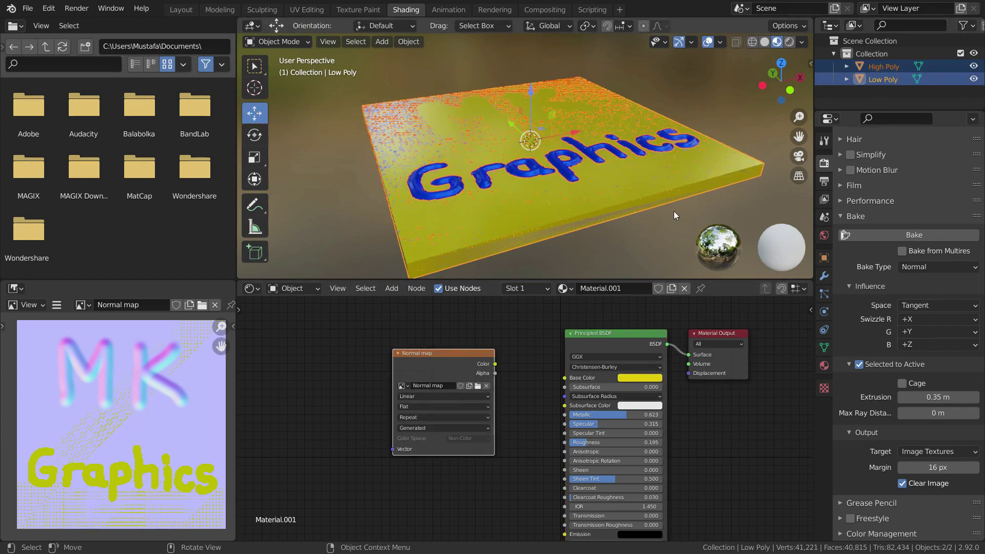
# - Bake the normal map and inspect the MK Graphics lettering in an enlarged image editor
pyautogui.click(902, 237)
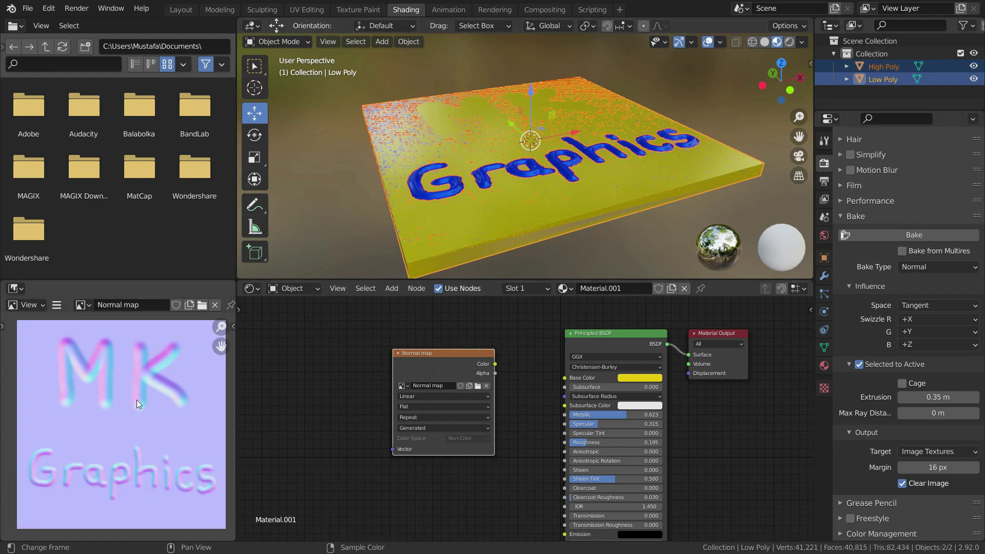
pyautogui.hotkey('ctrl', 'space')
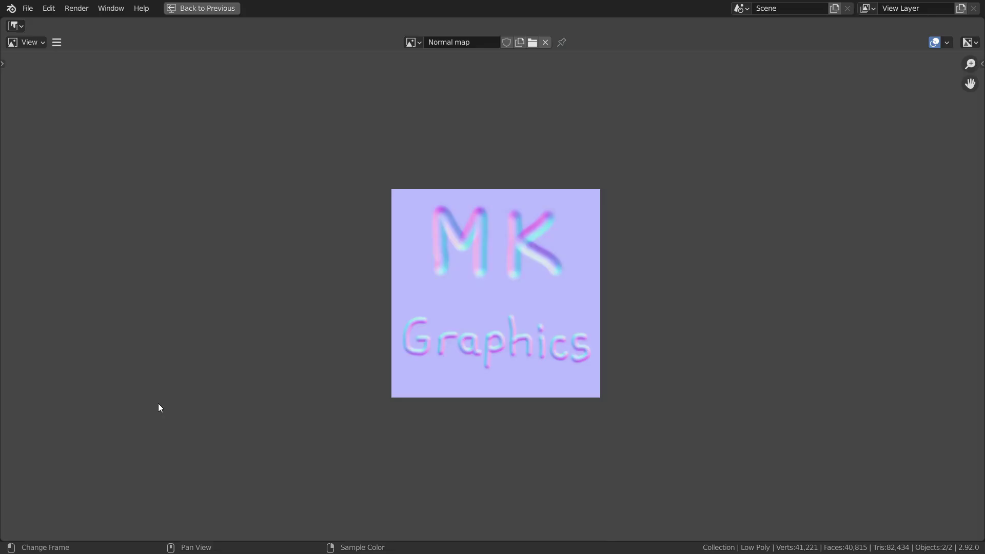
pyautogui.scroll(1, 556, 311)
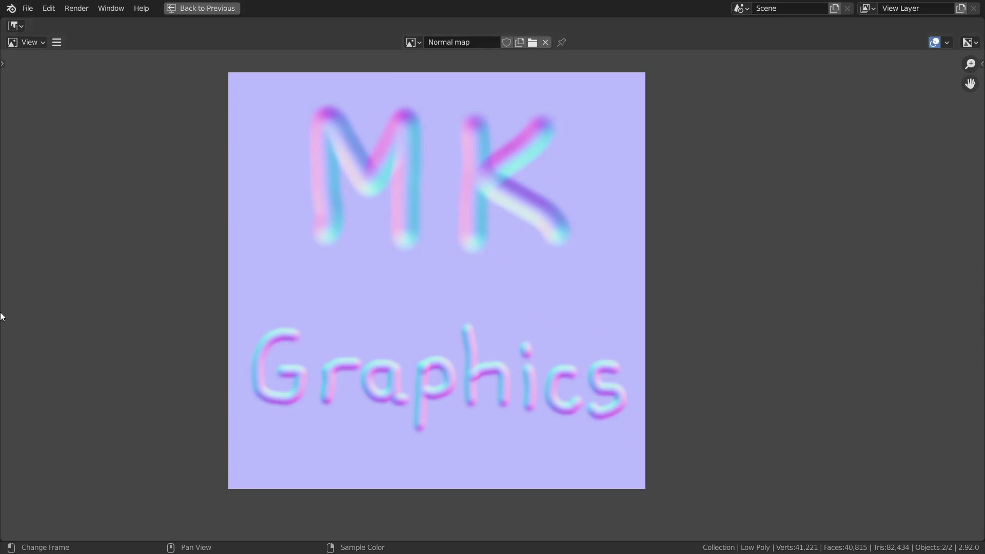
pyautogui.hotkey('ctrl', 'space')
# - Hide the High Poly slab and add a Normal Map node beside the image node
pyautogui.scroll(3, 123, 427)
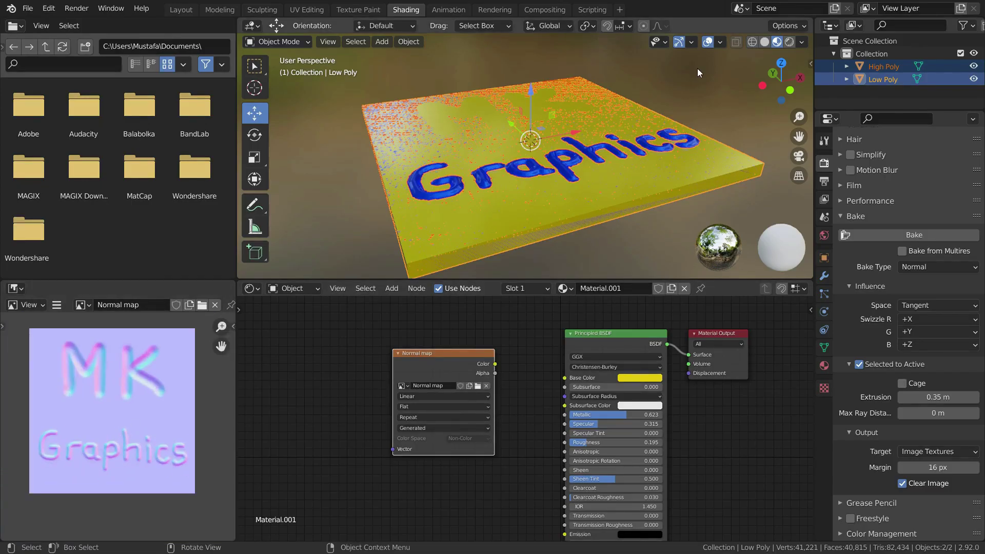
pyautogui.hotkey('ctrl', 'z')
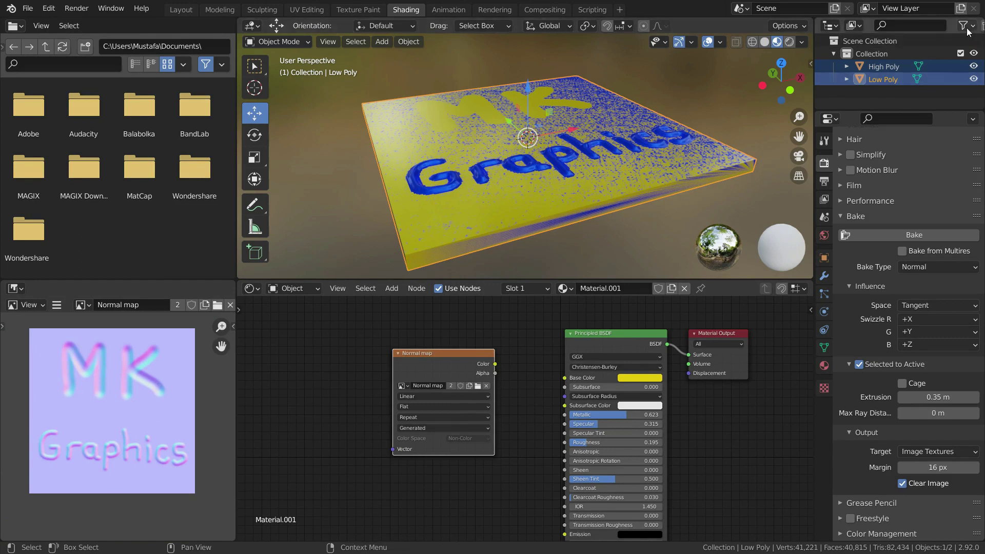
pyautogui.click(973, 67)
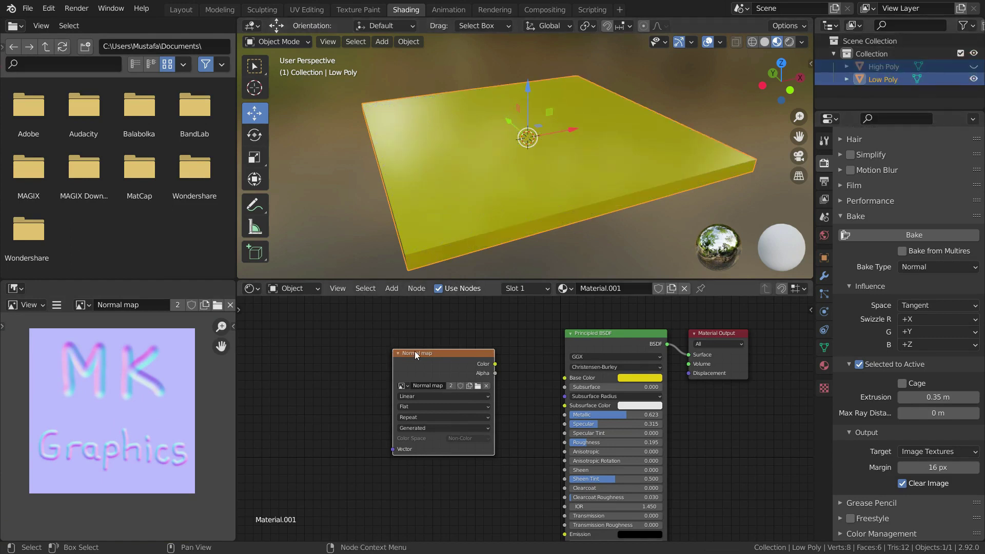
pyautogui.moveTo(419, 355); pyautogui.dragTo(364, 333)
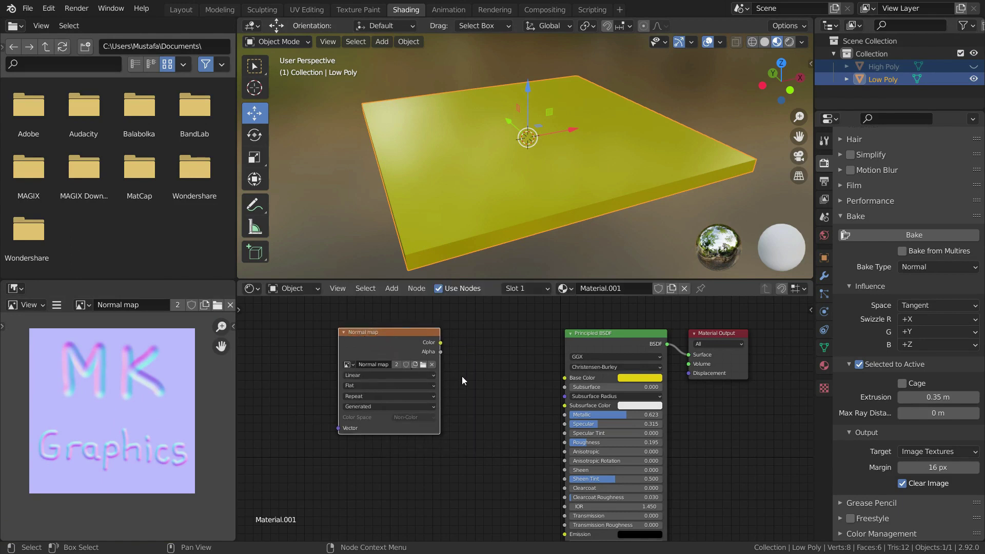
pyautogui.hotkey('shift', 'a')
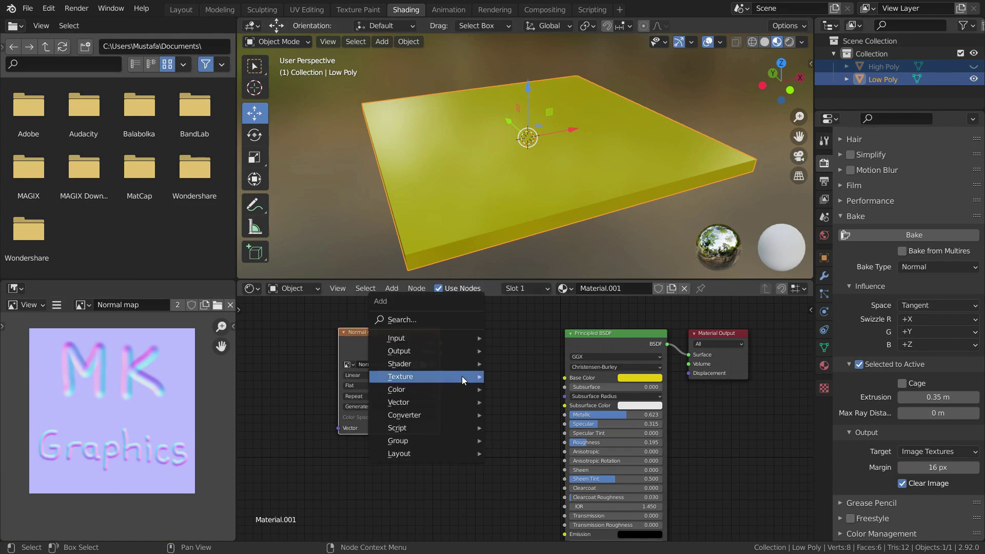
pyautogui.moveTo(431, 401)
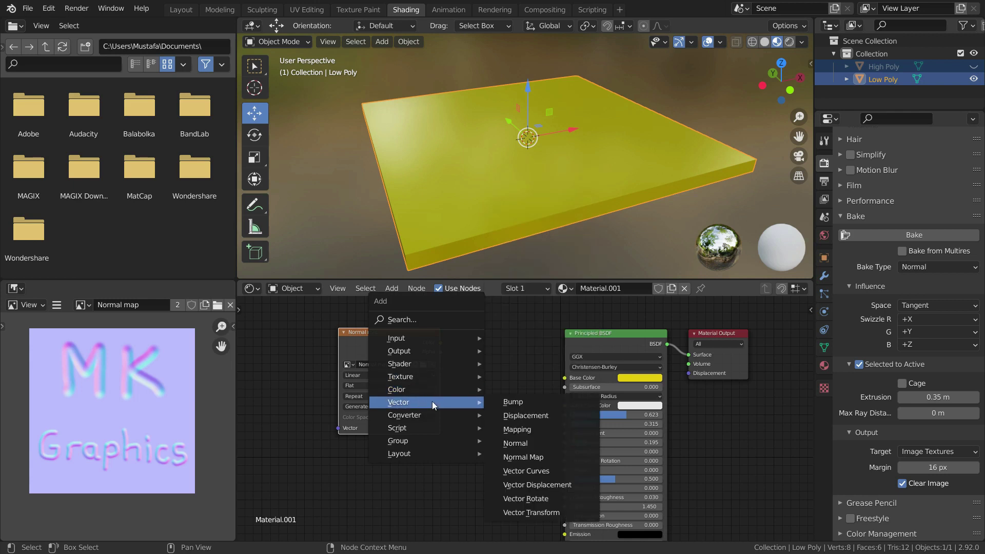
pyautogui.click(525, 458)
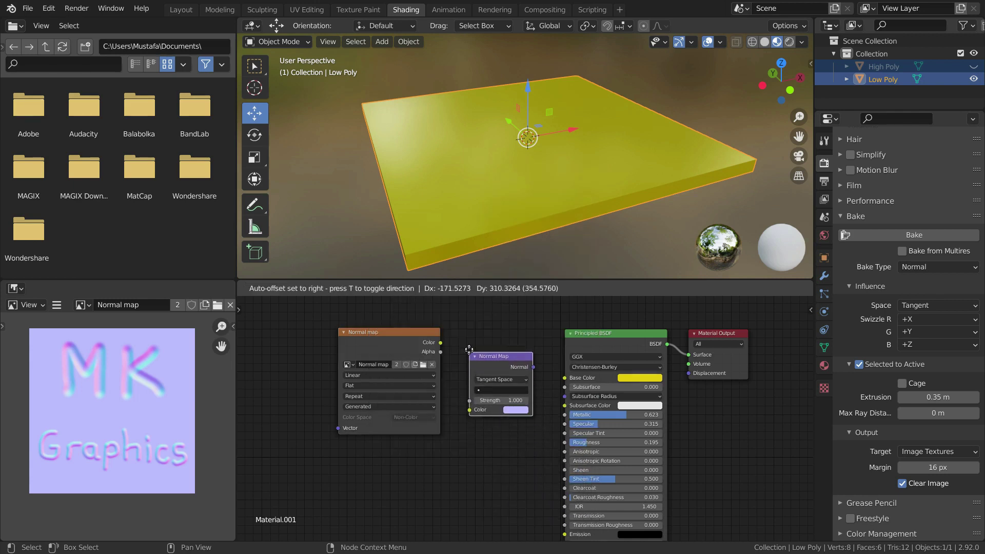
pyautogui.click(469, 347)
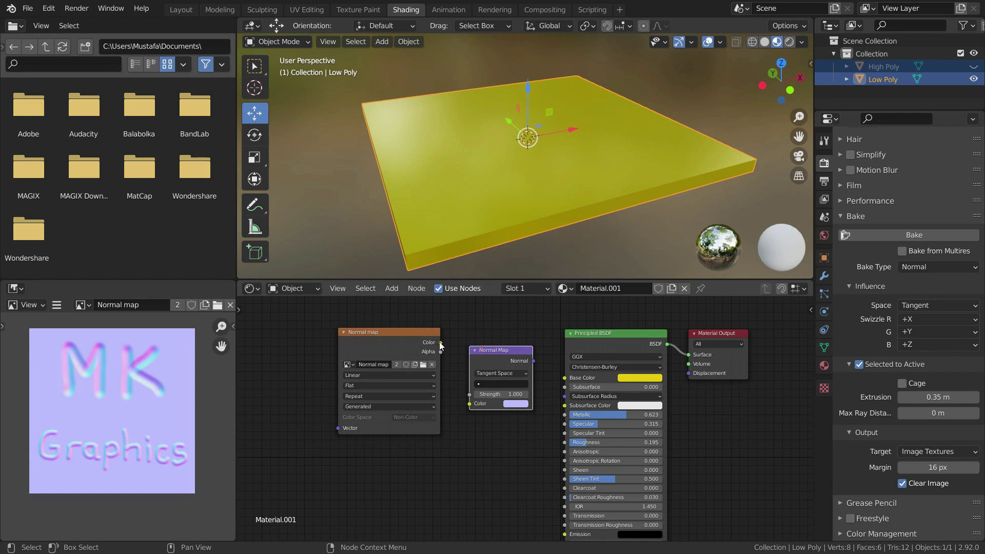
# - Link the image Color into the Normal Map node and its Normal into the Principled BSDF Normal
pyautogui.moveTo(440, 342); pyautogui.dragTo(450, 358)
pyautogui.moveTo(460, 393); pyautogui.dragTo(467, 405)
pyautogui.scroll(-2, 578, 482)
pyautogui.scroll(2, 577, 483)
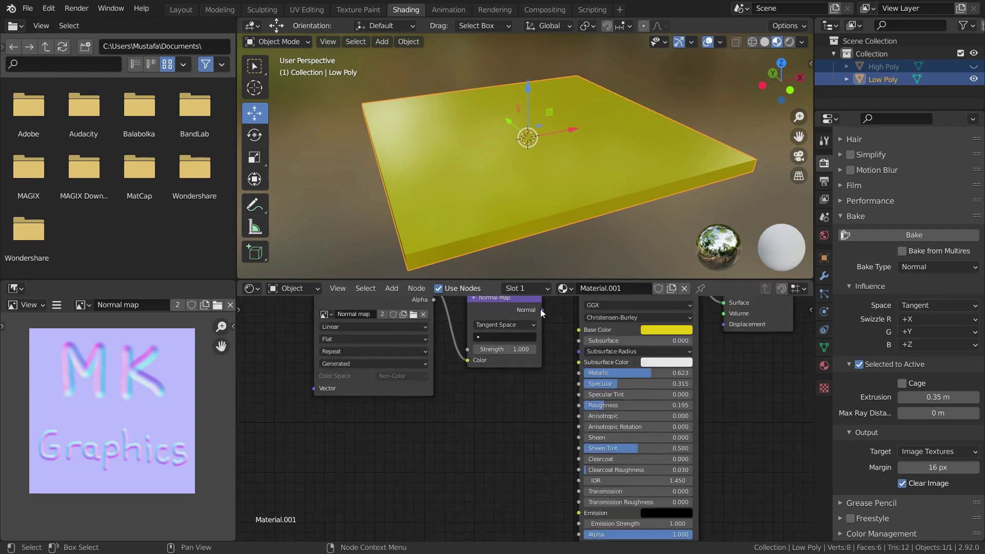
pyautogui.moveTo(522, 309); pyautogui.dragTo(555, 526)
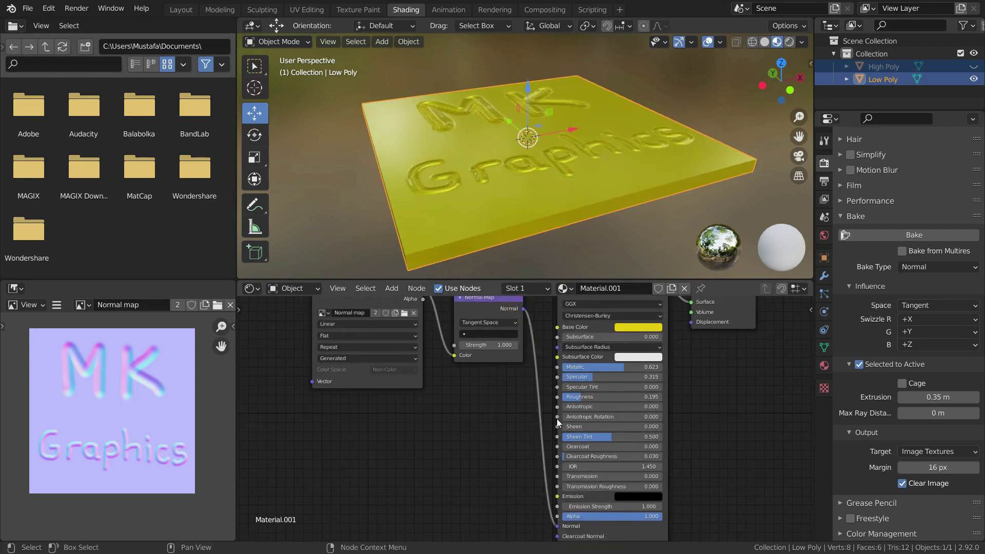
# - Set the Normal Map node's Strength to 2
pyautogui.scroll(-1, 523, 444)
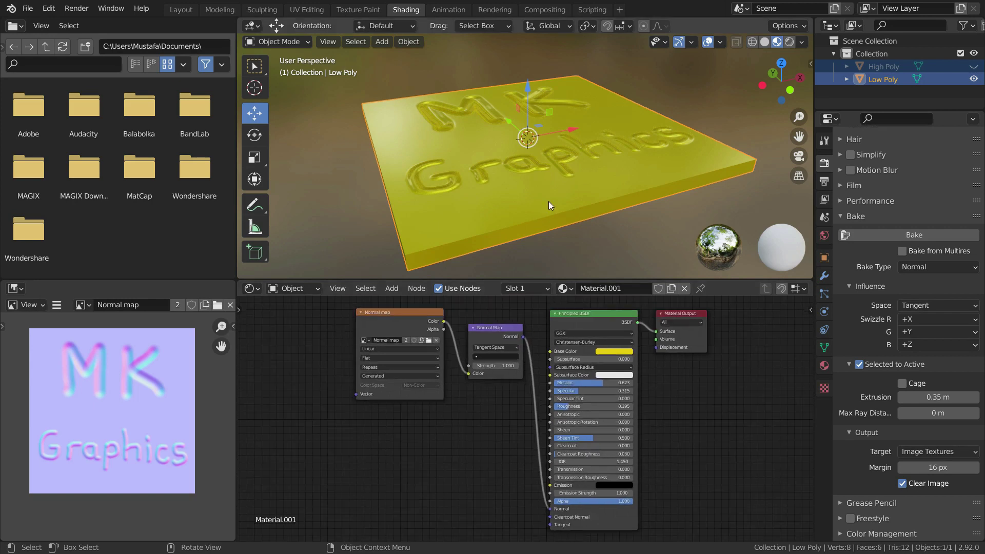
pyautogui.scroll(3, 549, 201)
pyautogui.moveTo(541, 208); pyautogui.dragTo(595, 180, button='middle')
pyautogui.scroll(-2, 574, 204)
pyautogui.scroll(4, 577, 214)
pyautogui.scroll(-3, 578, 213)
pyautogui.moveTo(578, 214); pyautogui.dragTo(537, 233, button='middle')
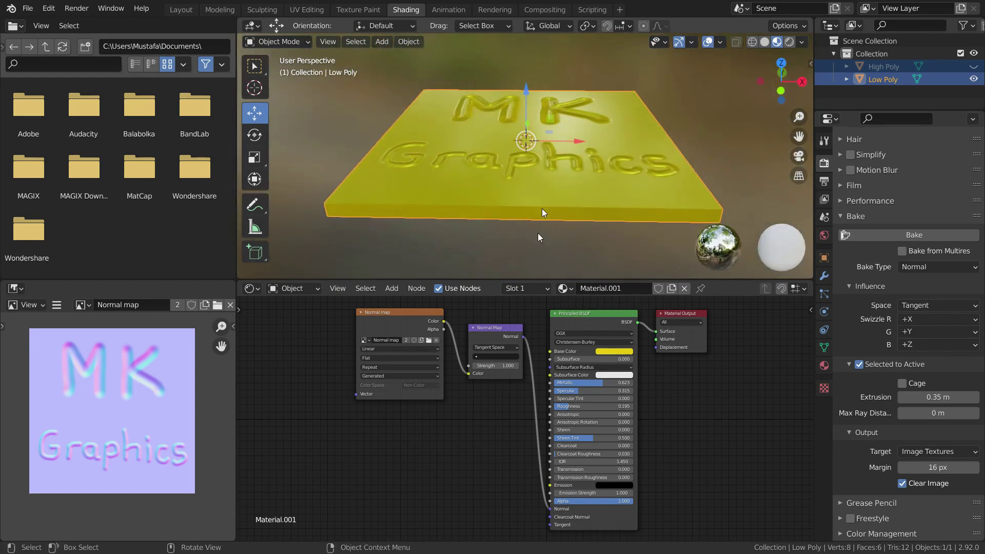
pyautogui.scroll(2, 497, 358)
pyautogui.scroll(1, 497, 358)
pyautogui.click(496, 369)
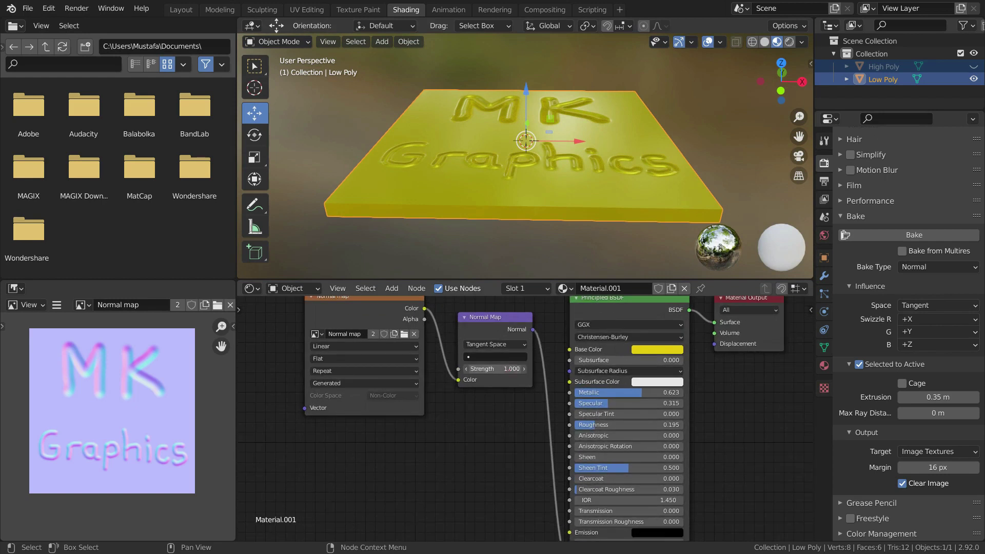
pyautogui.write('2')
pyautogui.press('Return')
# - Unhide High Poly and move the yellow Low Poly slab left beside it
pyautogui.moveTo(544, 216)
pyautogui.mouseDown(button='middle')
pyautogui.moveTo(566, 192)
pyautogui.moveTo(450, 124)
pyautogui.moveTo(555, 209)
pyautogui.mouseUp(button='middle')
pyautogui.scroll(-3, 555, 209)
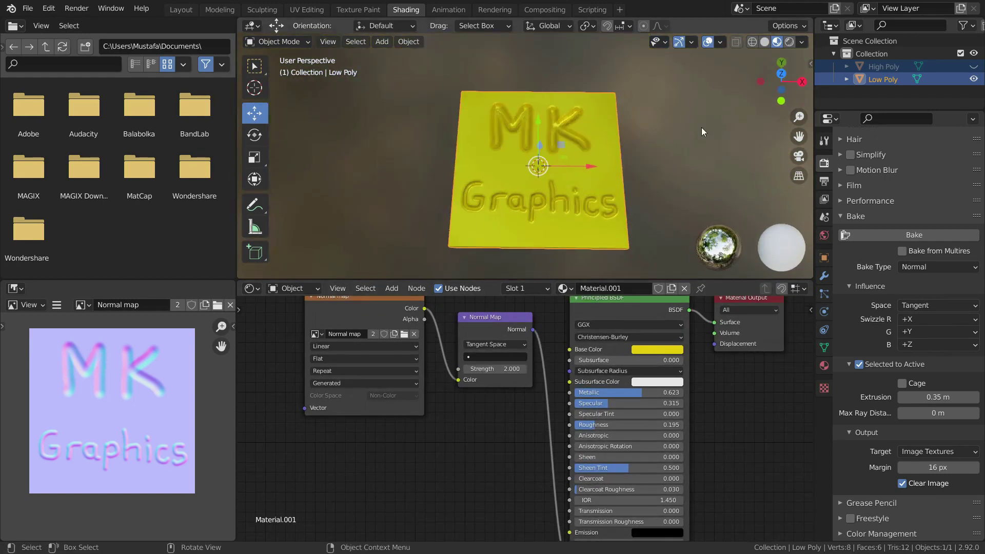
pyautogui.click(974, 66)
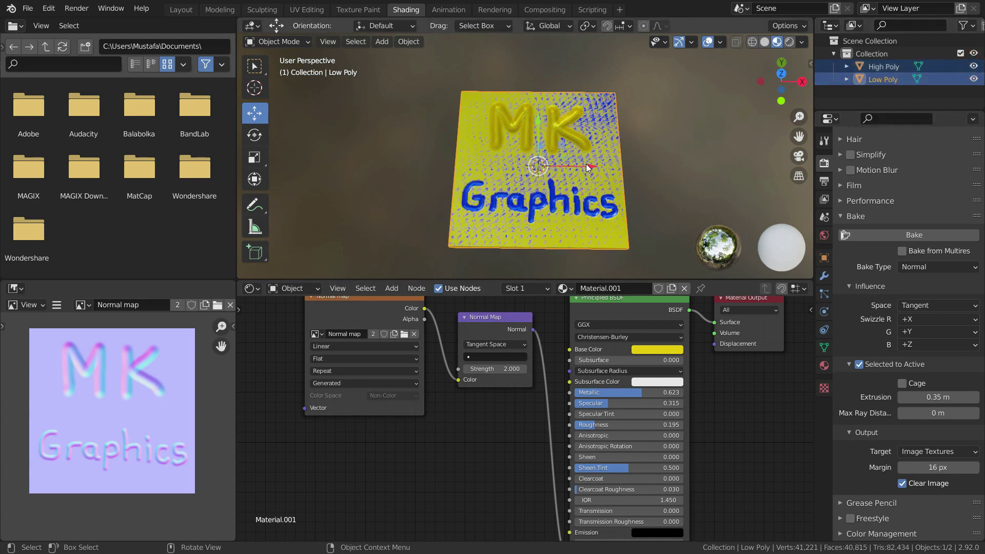
pyautogui.moveTo(592, 165); pyautogui.dragTo(410, 167)
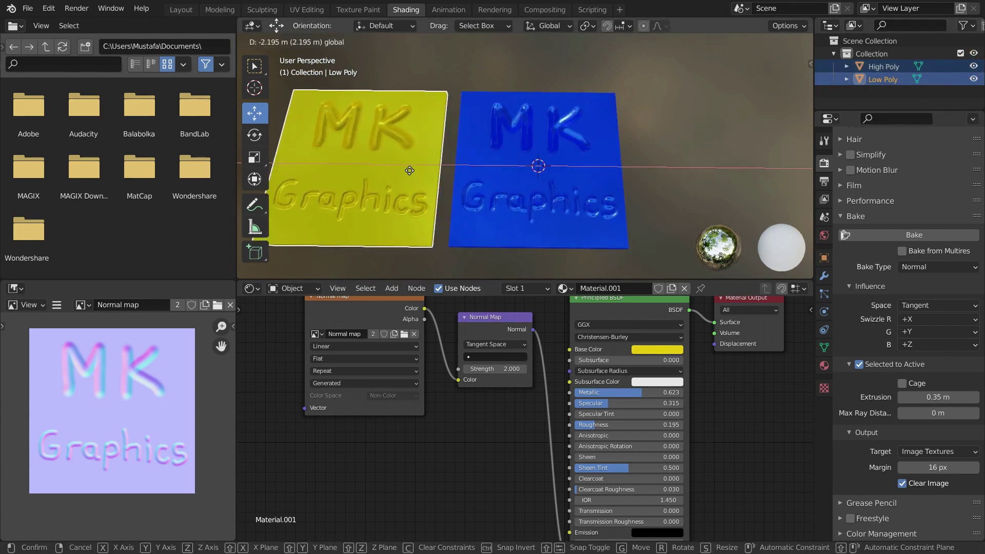
pyautogui.scroll(-3, 617, 193)
pyautogui.scroll(4, 559, 192)
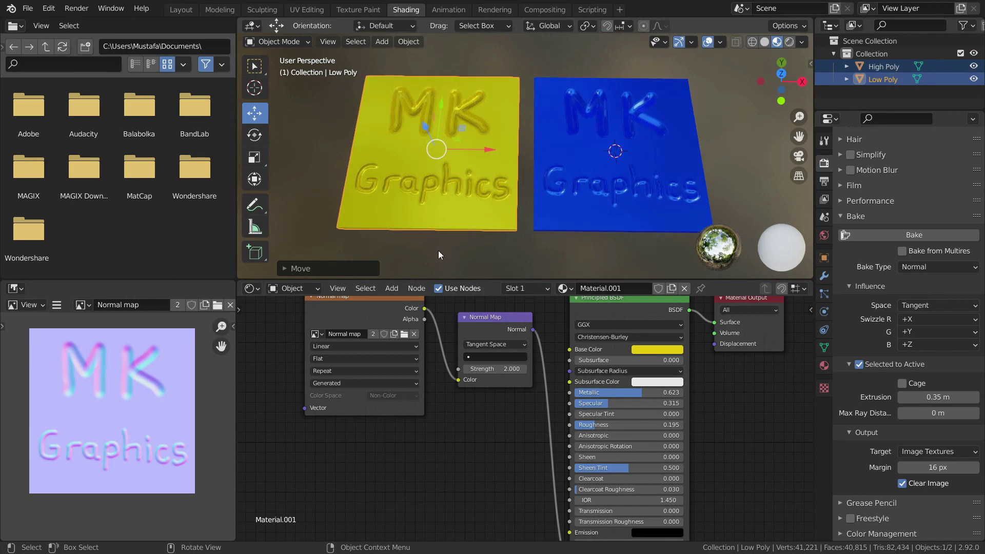
# - Maximize the 3D view, compare both slabs from top and front views, then deselect
pyautogui.hotkey('ctrl', 'space')
pyautogui.moveTo(484, 231); pyautogui.dragTo(478, 337, button='middle')
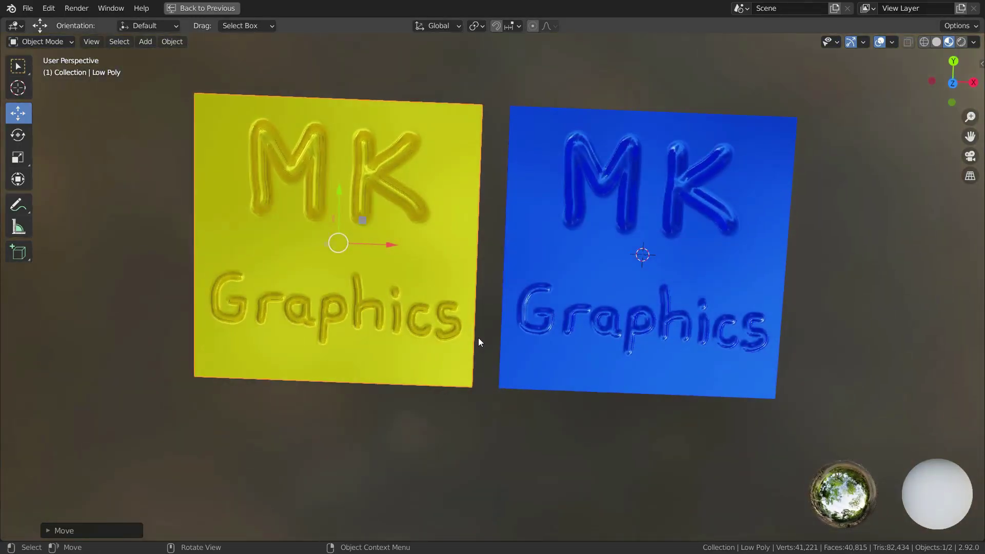
pyautogui.press('KP_7')
pyautogui.moveTo(530, 510); pyautogui.dragTo(488, 337, button='middle')
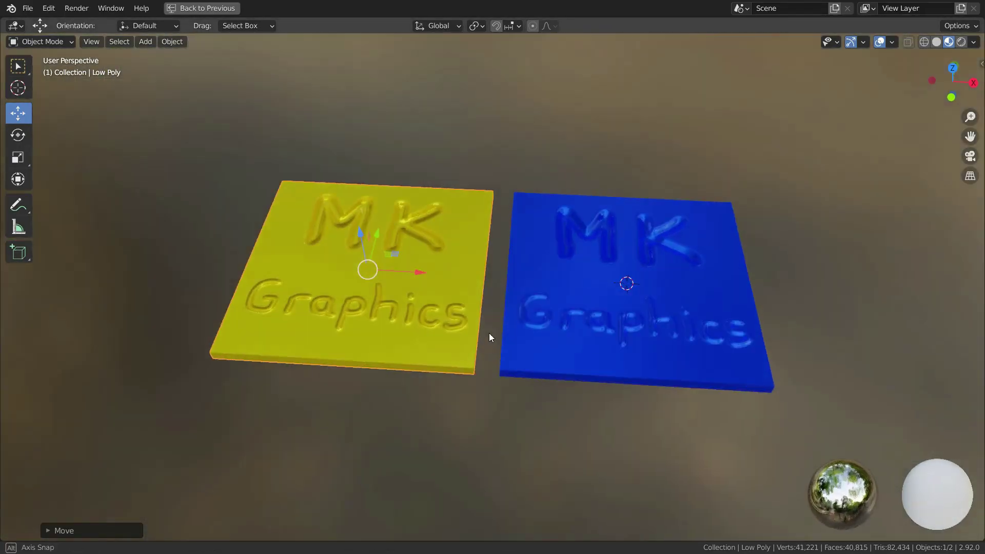
pyautogui.press('KP_1')
pyautogui.scroll(3, 564, 295)
pyautogui.scroll(-1, 585, 297)
pyautogui.scroll(1, 576, 317)
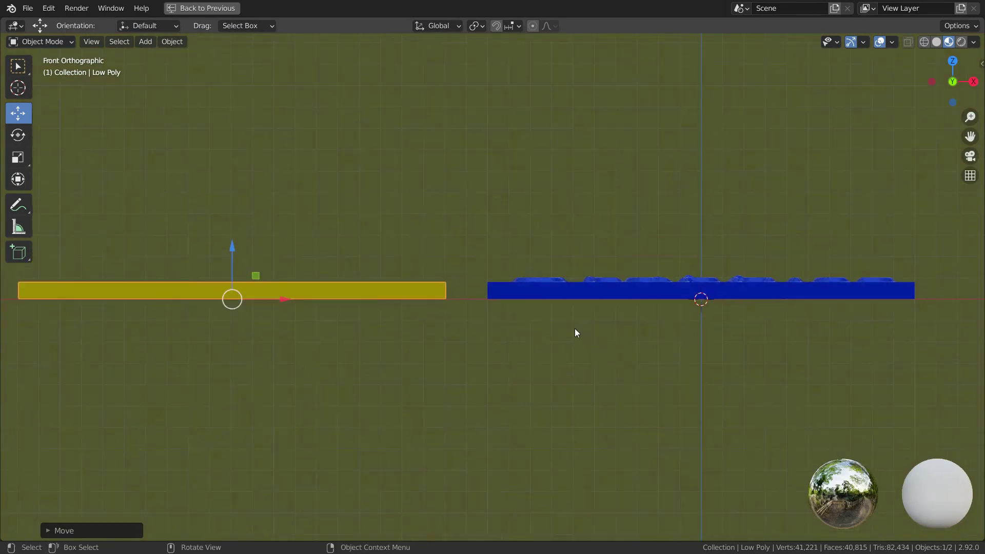
pyautogui.keyDown('shift'); pyautogui.moveTo(575, 328); pyautogui.dragTo(589, 349, button='middle'); pyautogui.keyUp('shift')
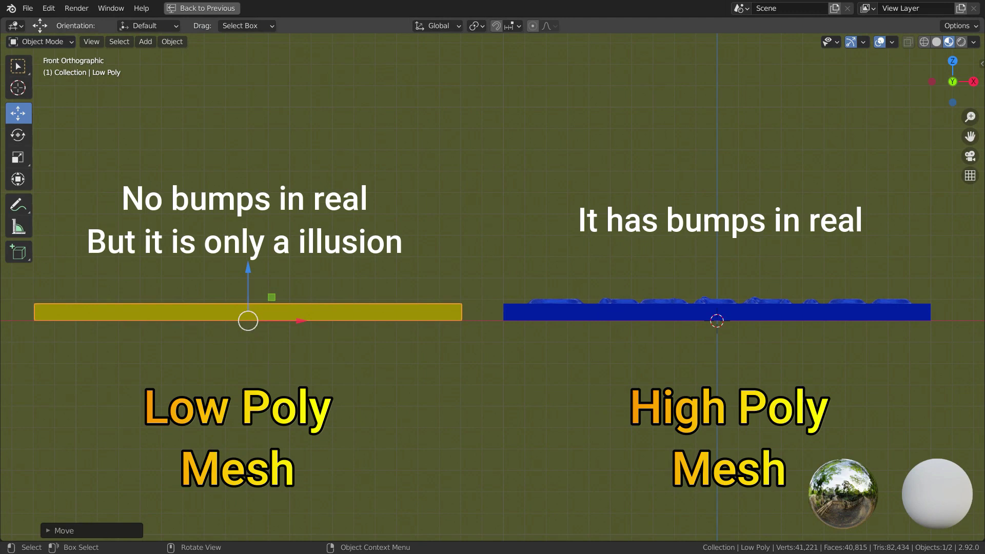
pyautogui.click(315, 376)
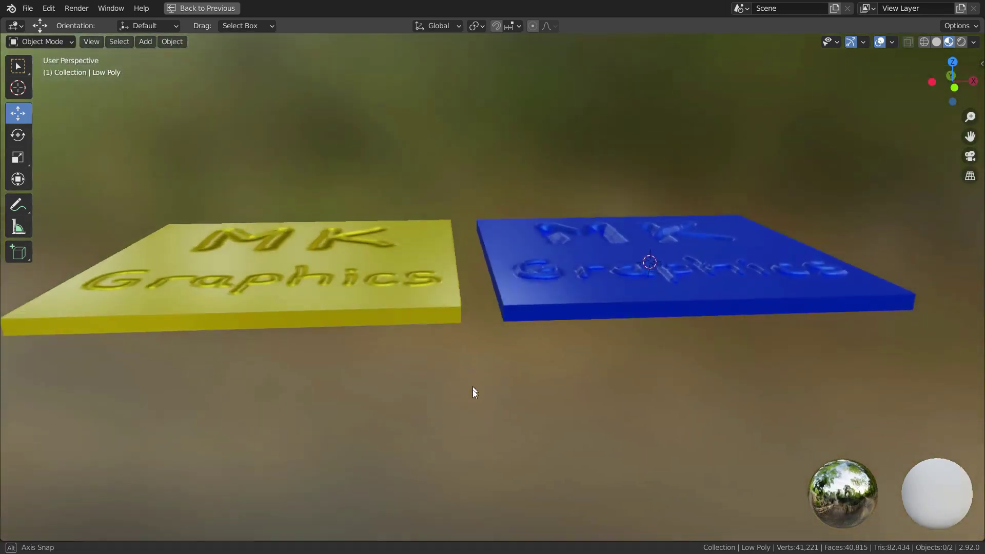
pyautogui.scroll(-3, 460, 405)
pyautogui.scroll(5, 461, 401)
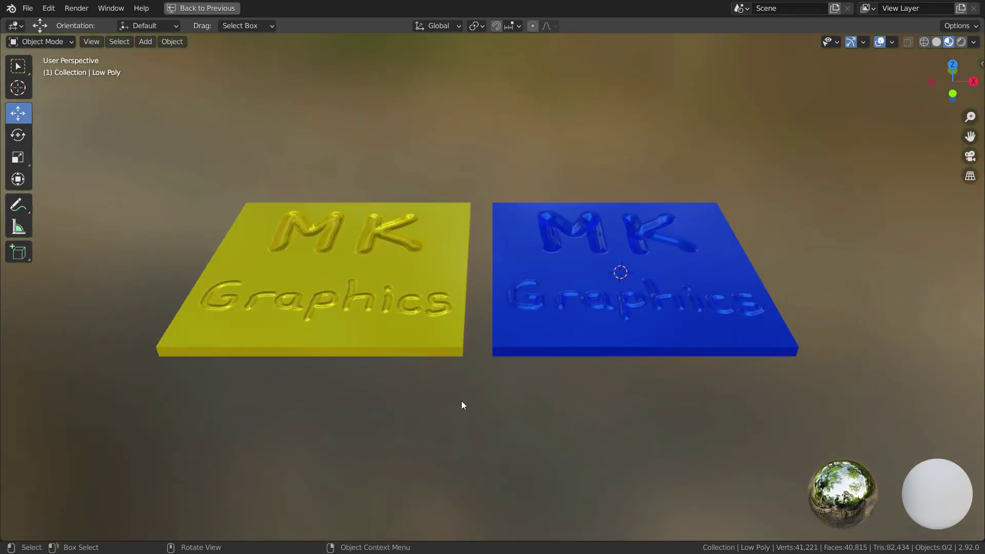